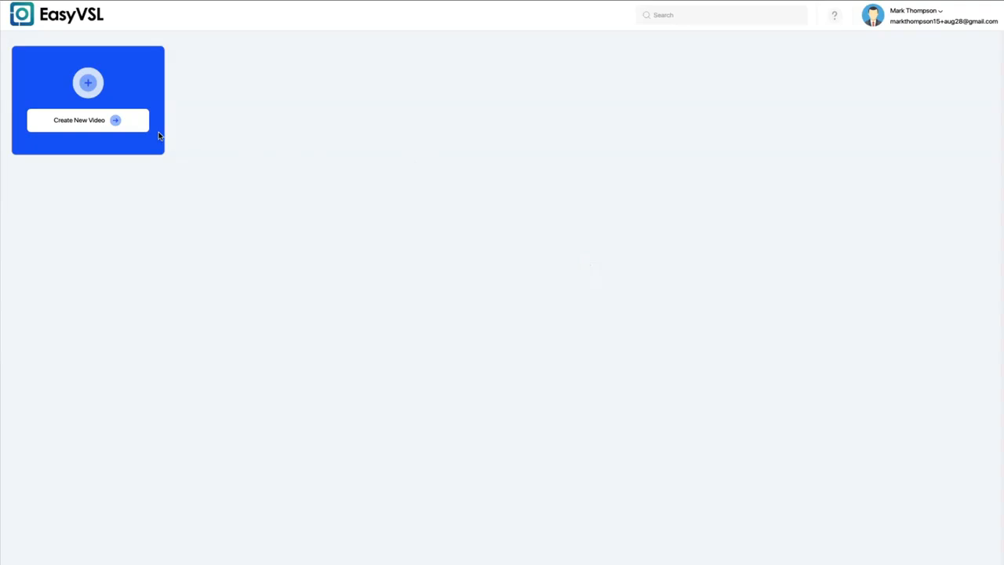
Step: Create a new video named "Weight Loss Program"
{"action": "left_click", "coordinate": [106, 125]}
{"action": "type", "text": "Weight"}
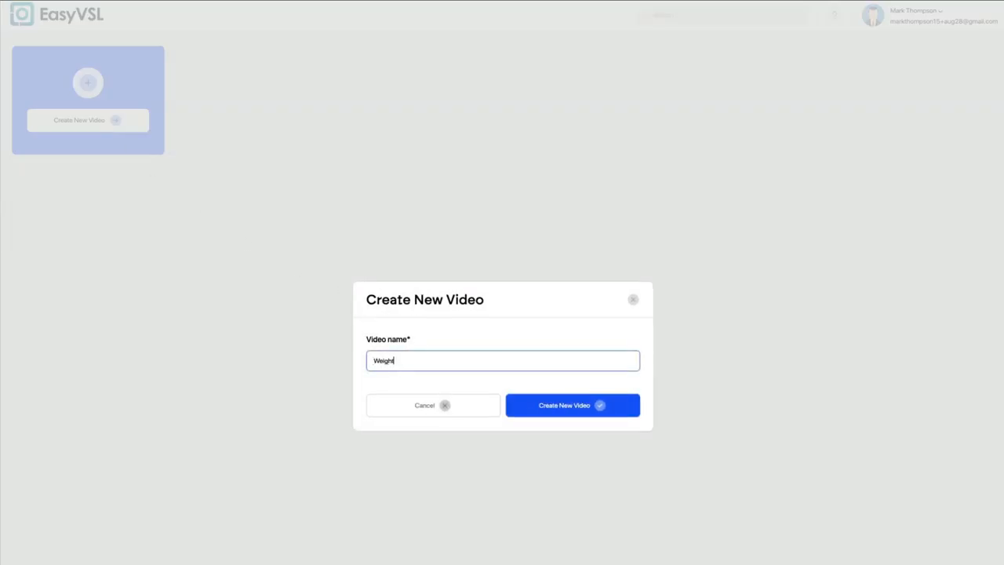
{"action": "type", "text": " Loss Program"}
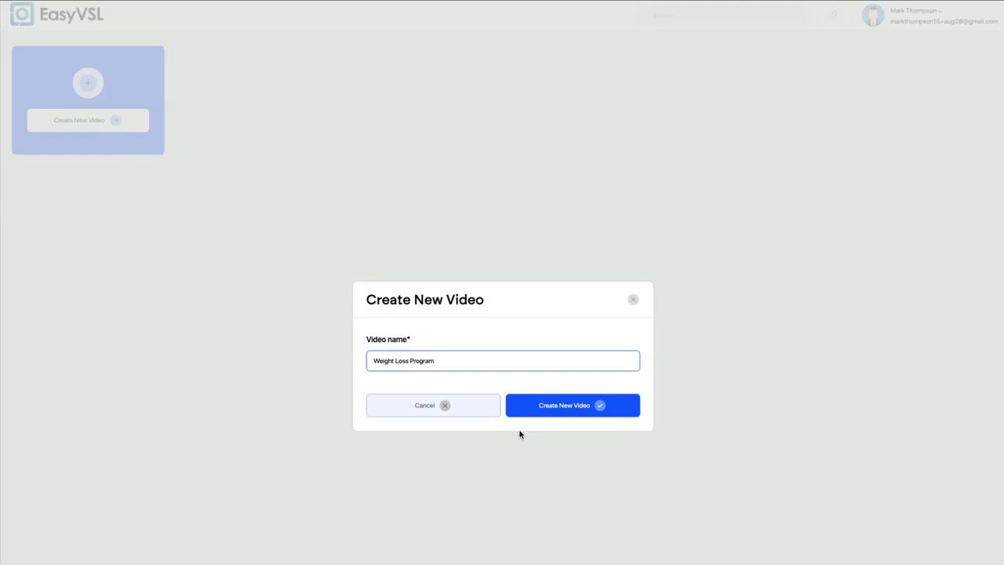
{"action": "left_click", "coordinate": [579, 407]}
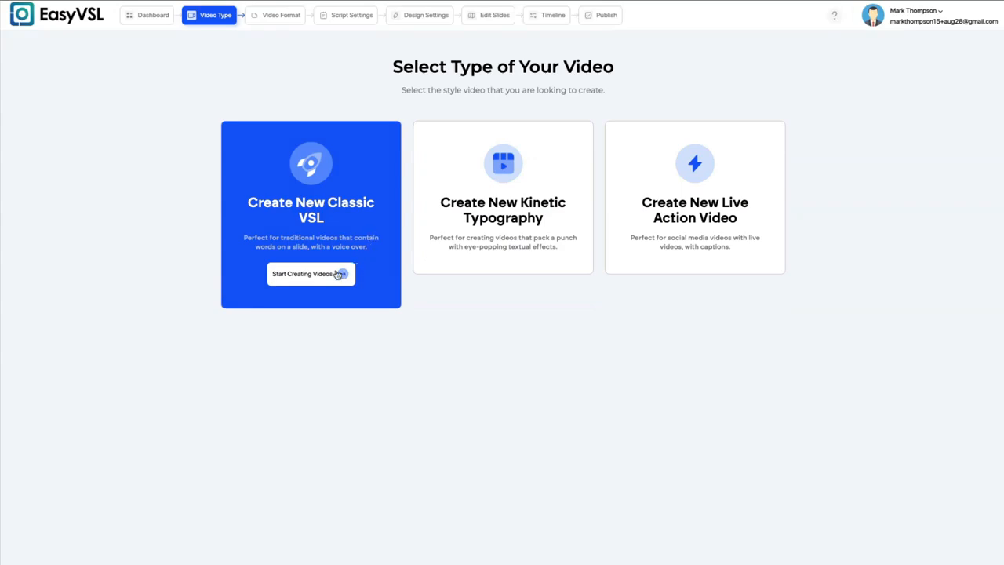
Step: Choose Classic VSL as the video type and start the script from scratch
{"action": "left_click", "coordinate": [338, 274]}
{"action": "mouse_move", "coordinate": [327, 233]}
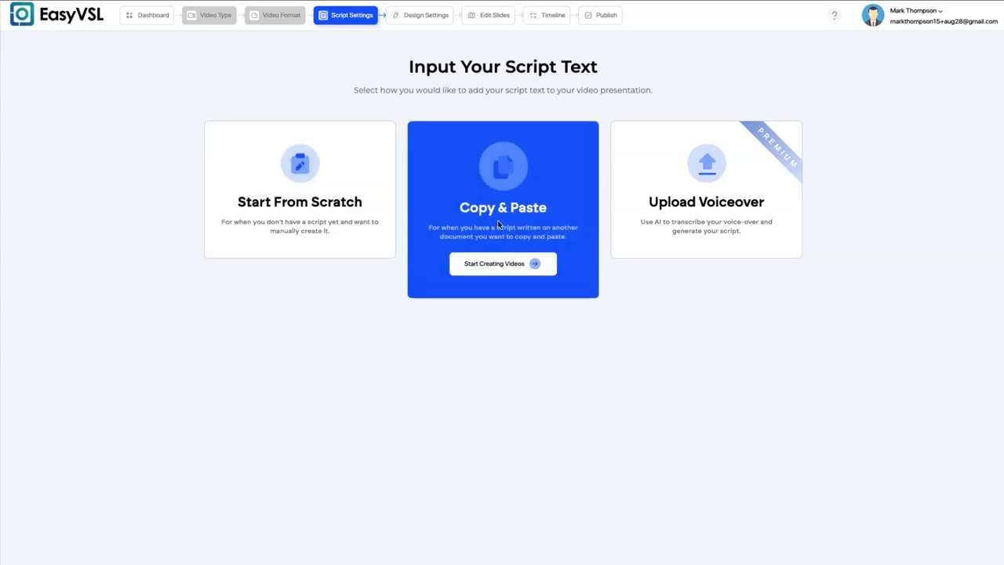
{"action": "mouse_move", "coordinate": [702, 237]}
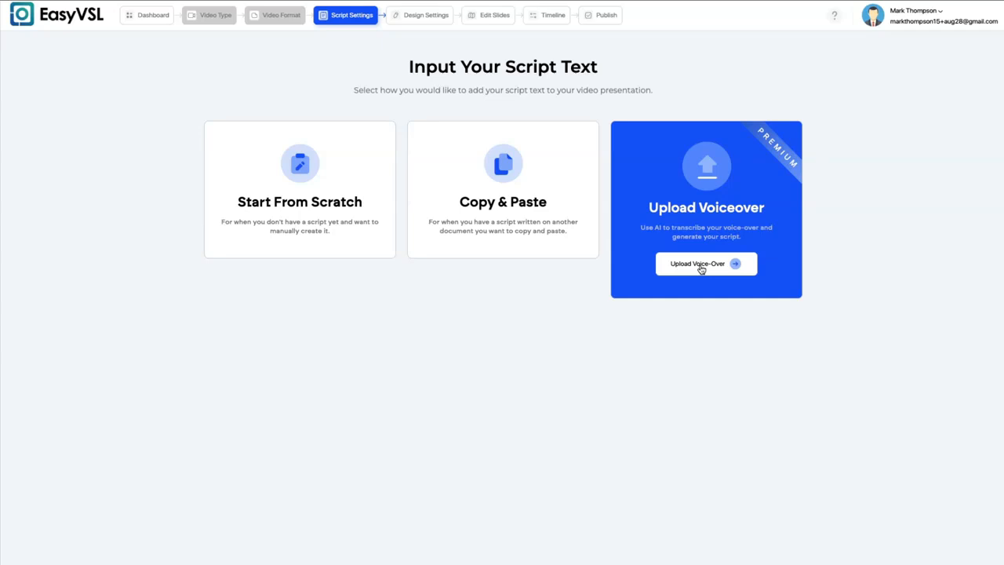
{"action": "mouse_move", "coordinate": [556, 237]}
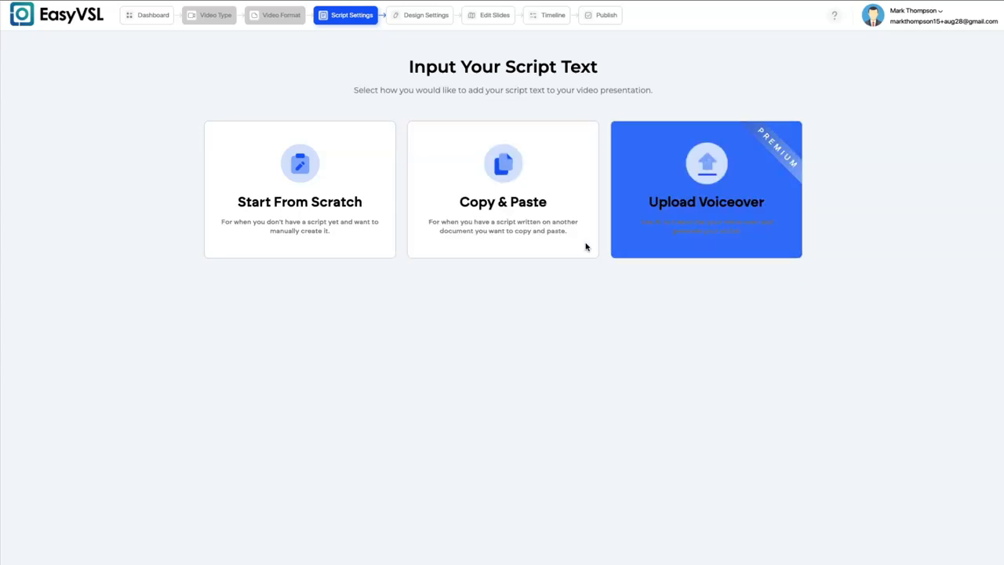
{"action": "mouse_move", "coordinate": [531, 258]}
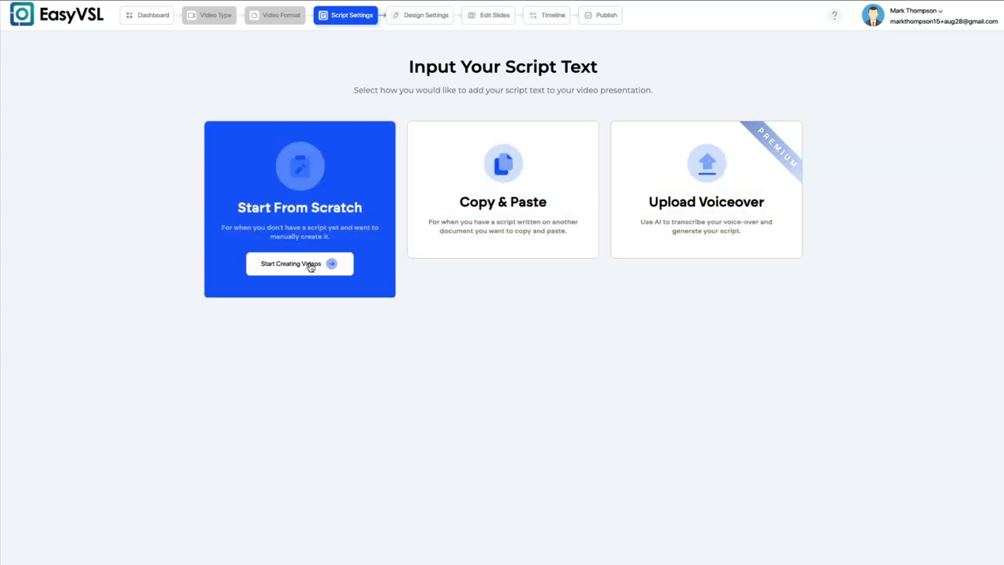
{"action": "left_click", "coordinate": [309, 265]}
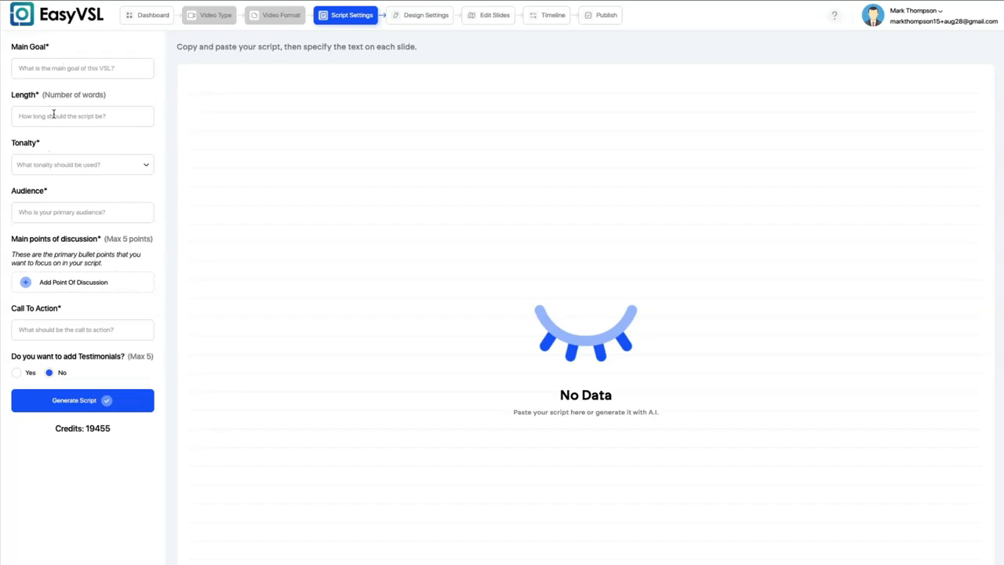
Step: Enter a main goal of encouraging viewers to purchase using proven weight loss methods, and set the script length to 1000 words
{"action": "left_click", "coordinate": [59, 164]}
{"action": "left_click", "coordinate": [59, 167]}
{"action": "left_click", "coordinate": [73, 69]}
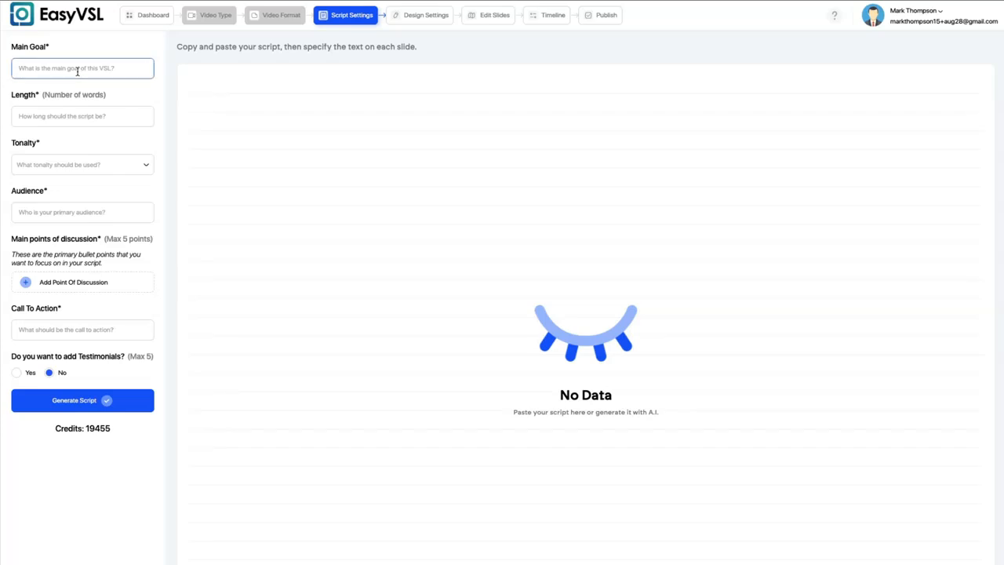
{"action": "key", "text": "ctrl+v"}
{"action": "type", "text": "."}
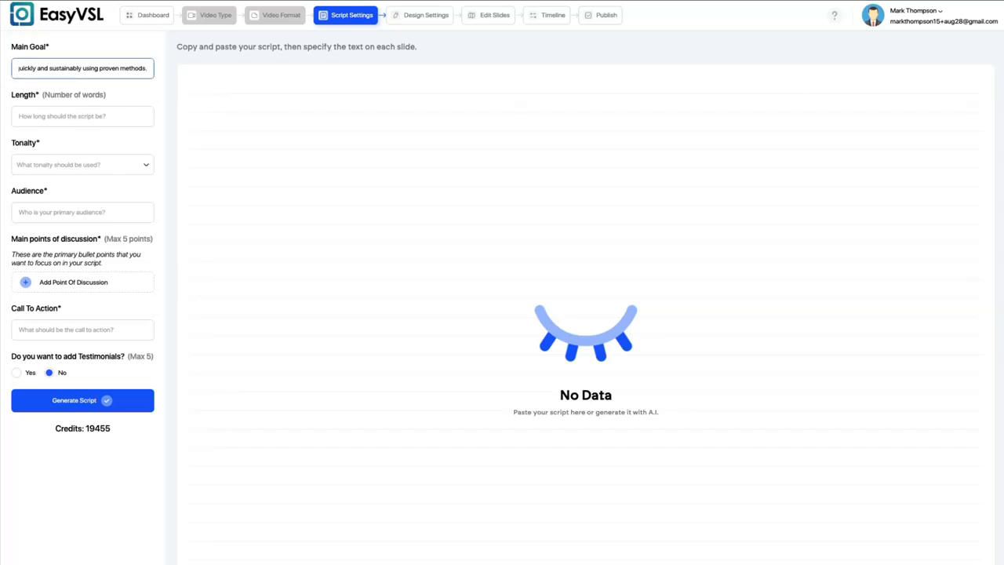
{"action": "left_click", "coordinate": [129, 120]}
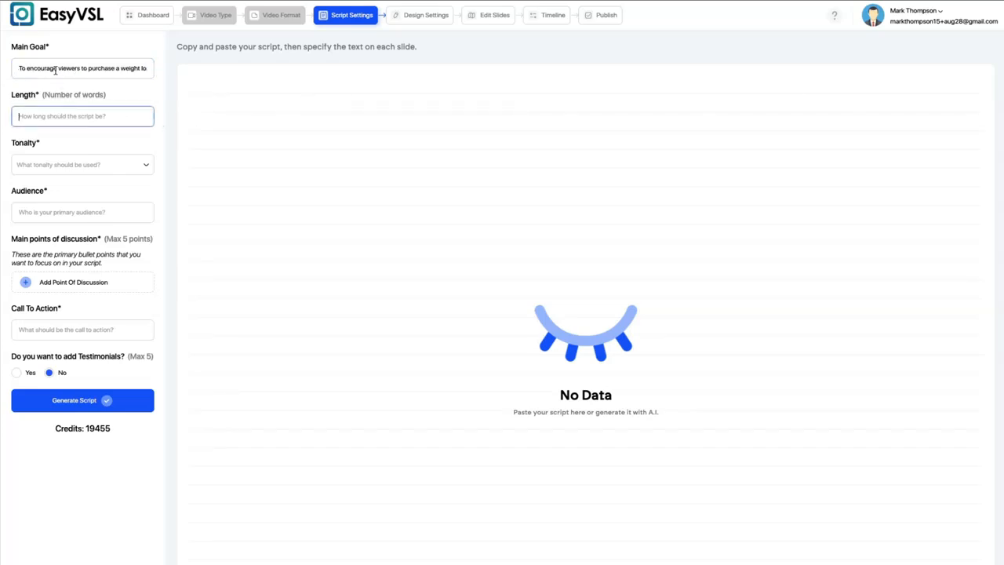
{"action": "type", "text": "1000"}
Step: Set the script's tonality to Positive and Excited
{"action": "left_click", "coordinate": [68, 165]}
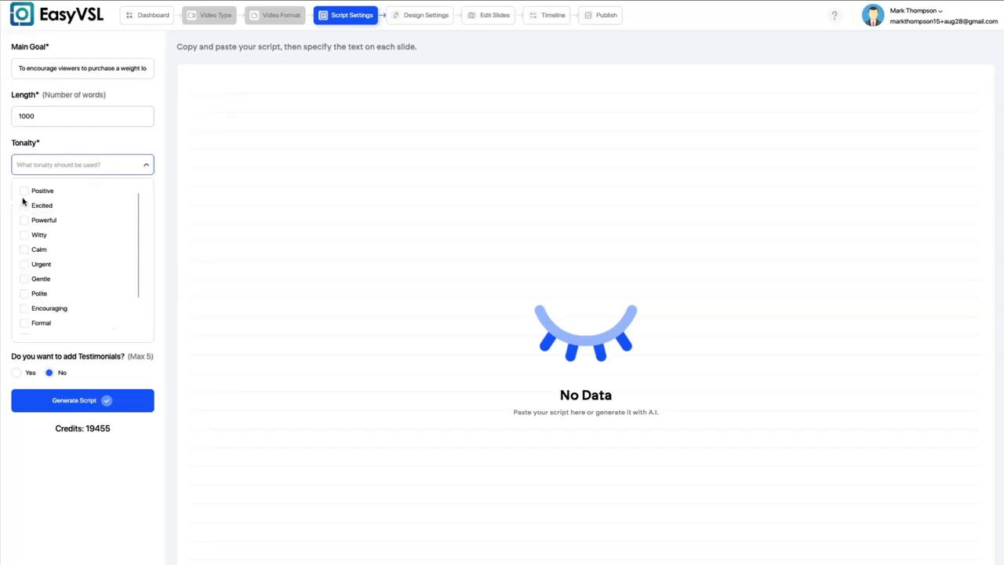
{"action": "left_click", "coordinate": [25, 192]}
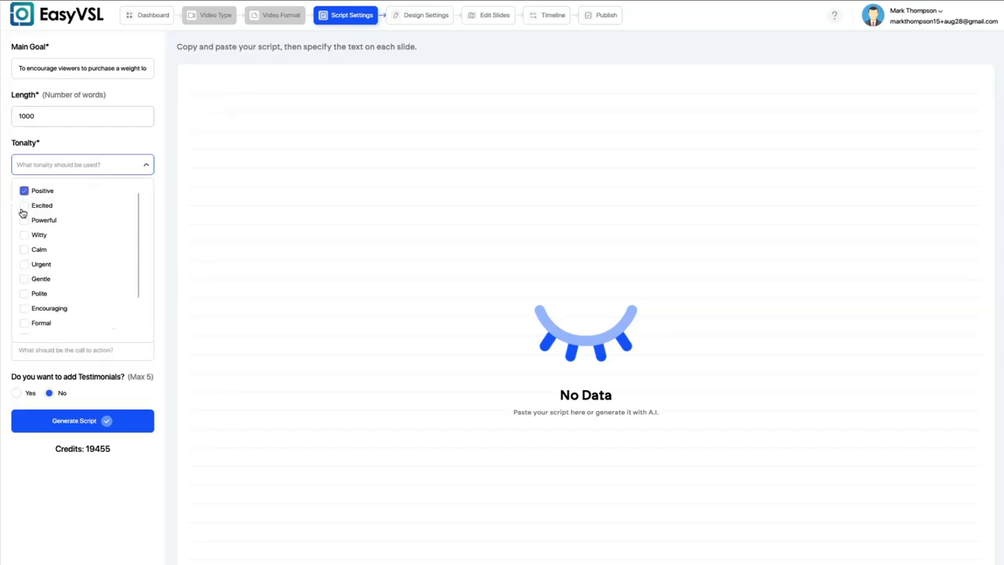
{"action": "left_click", "coordinate": [24, 206]}
{"action": "left_click", "coordinate": [110, 149]}
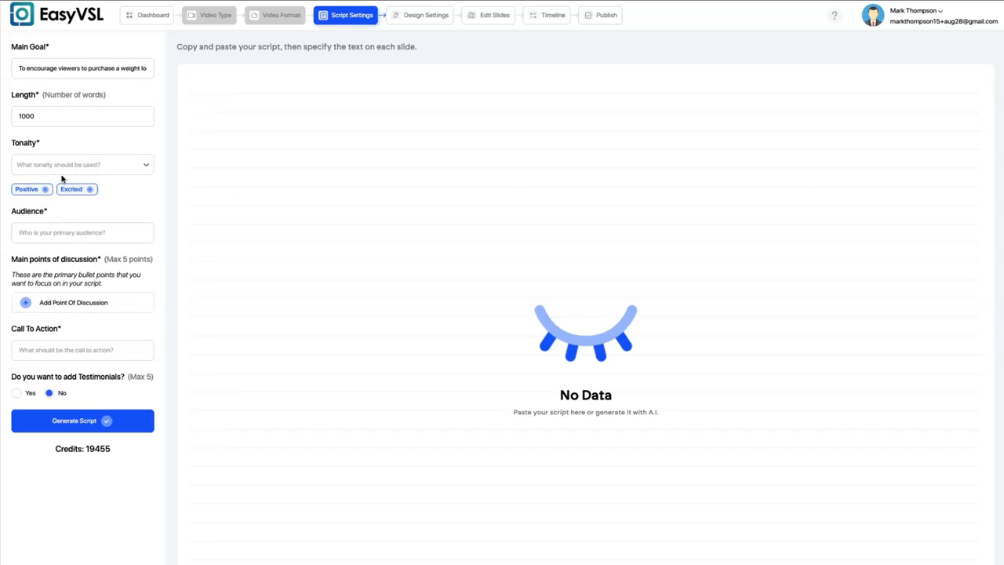
Step: Fill in the primary audience as men and women aged 25–45 looking to lose weight
{"action": "left_click", "coordinate": [49, 240]}
{"action": "key", "text": "ctrl+v"}
{"action": "triple_click", "coordinate": [49, 234]}
{"action": "left_click", "coordinate": [49, 233]}
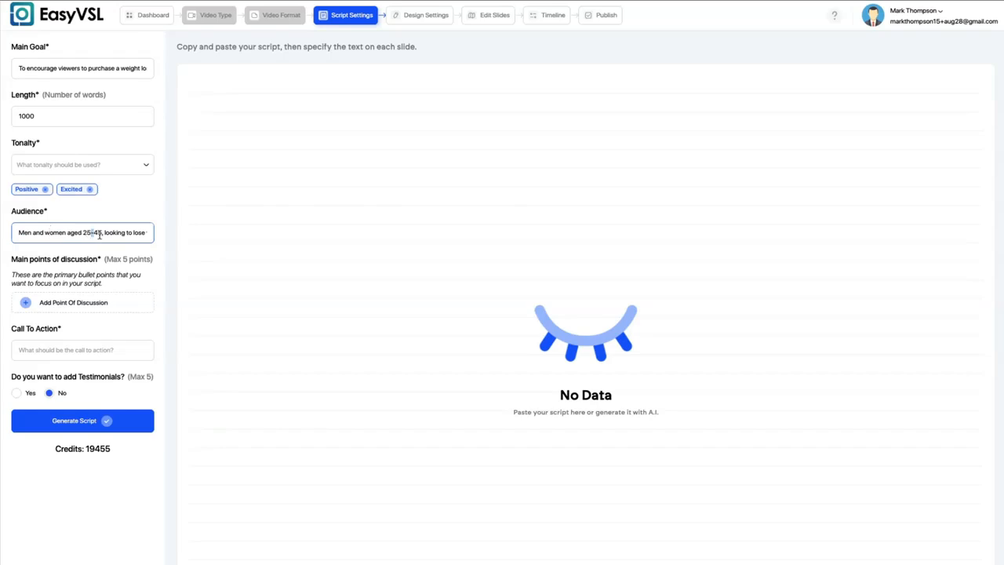
{"action": "triple_click", "coordinate": [99, 235]}
{"action": "left_click", "coordinate": [112, 236]}
Step: Add five discussion points, from traditional weight loss struggles to success stories, and enter the call to action beginning "Click the button below to start"
{"action": "left_click", "coordinate": [79, 306]}
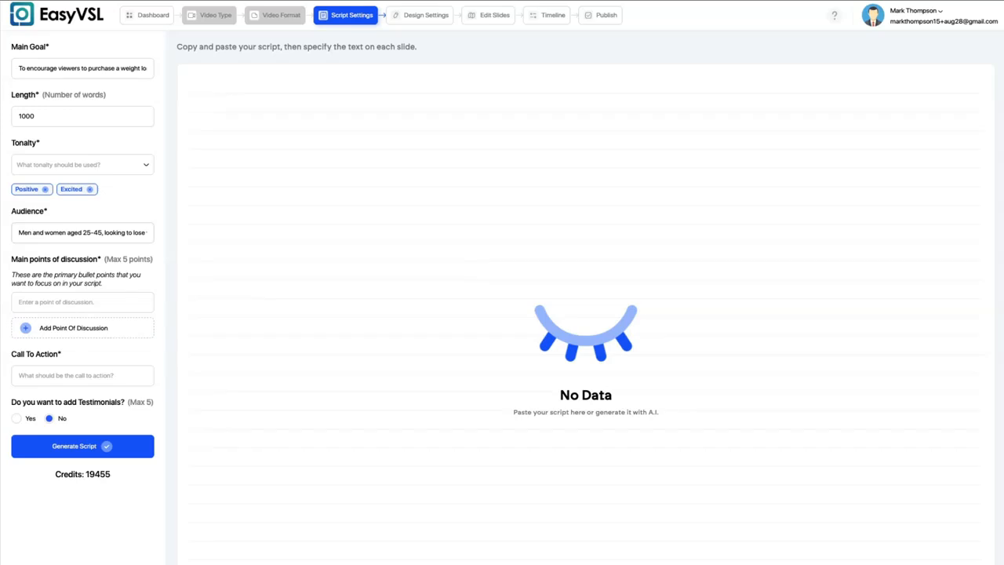
{"action": "left_click", "coordinate": [54, 303]}
{"action": "key", "text": "ctrl+v"}
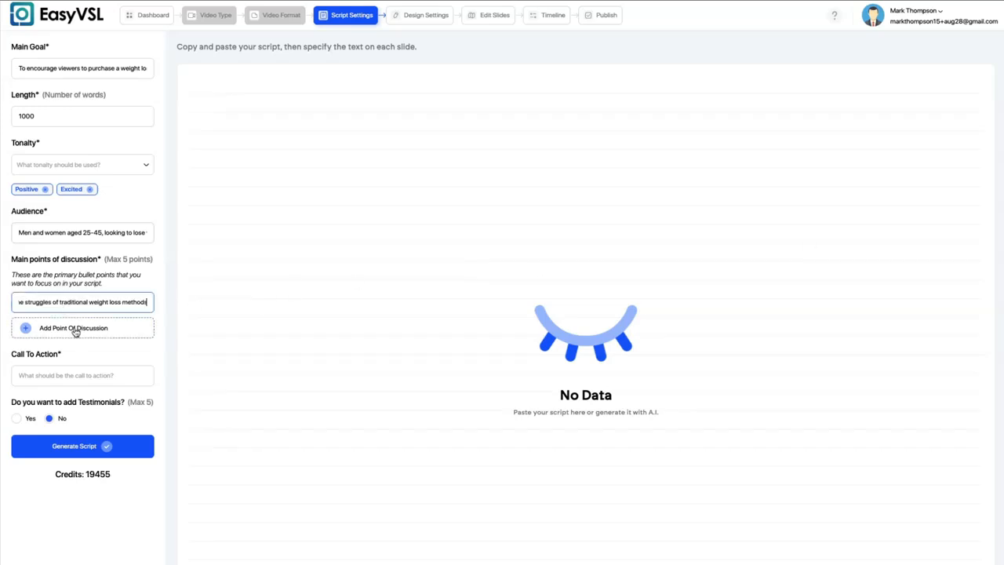
{"action": "left_click", "coordinate": [86, 327]}
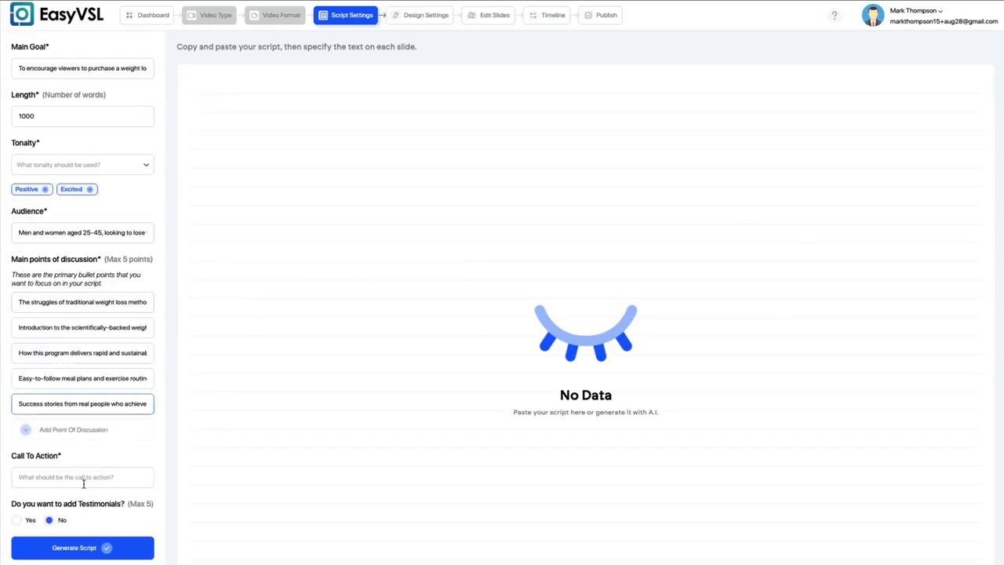
{"action": "left_click", "coordinate": [83, 480]}
{"action": "key", "text": "ctrl+v"}
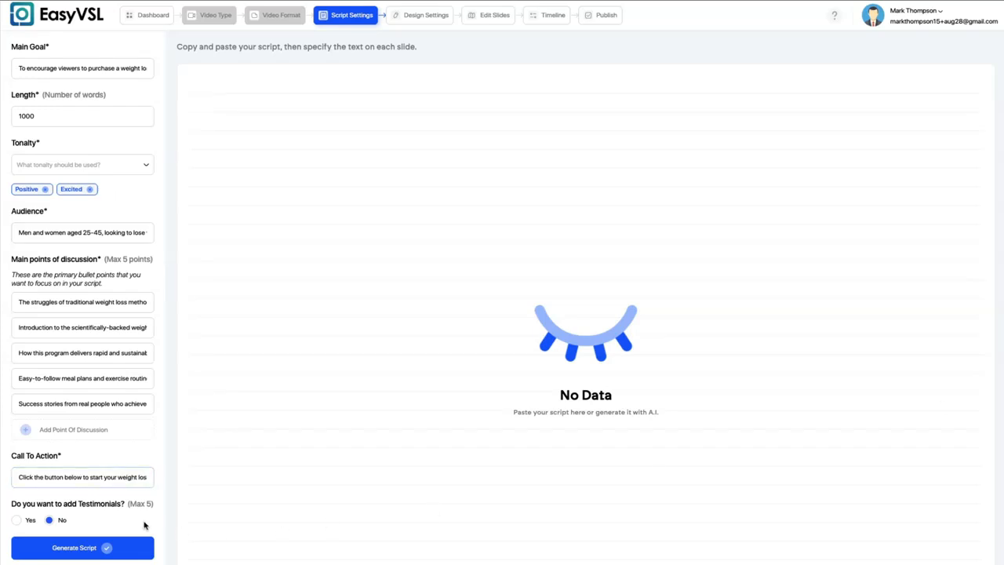
Step: Enable testimonials and add two with the customers' first names, one about losing 20 pounds in two months, one about being down 15 pounds
{"action": "left_click", "coordinate": [16, 520]}
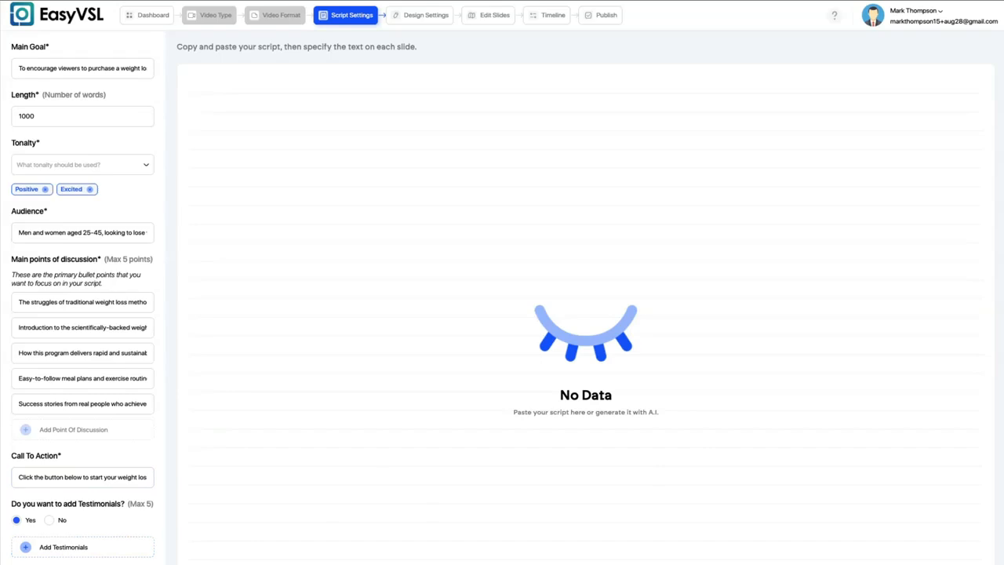
{"action": "left_click", "coordinate": [57, 553]}
{"action": "type", "text": "Jessica"}
{"action": "scroll", "coordinate": [78, 393], "scroll_direction": "down", "scroll_amount": 3}
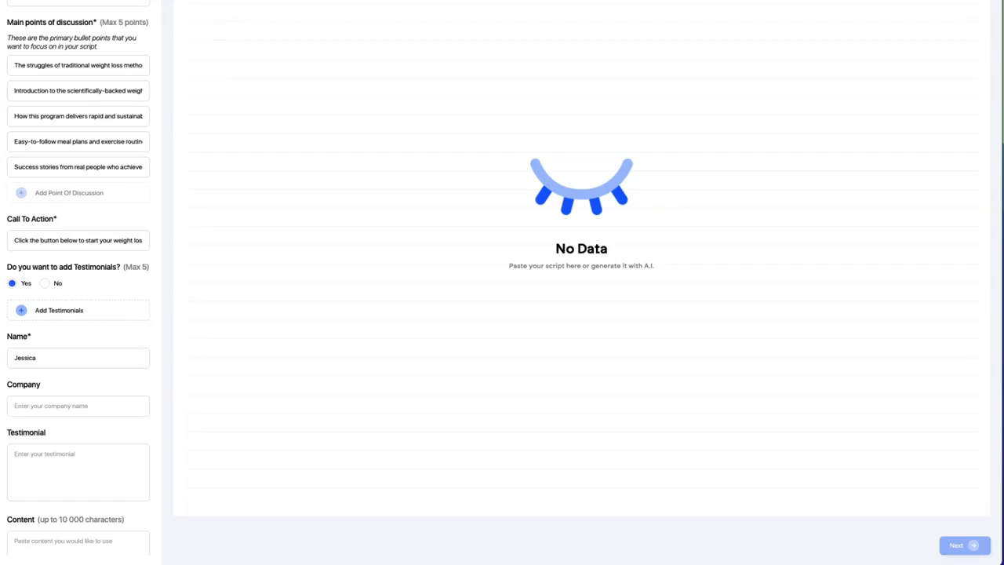
{"action": "left_click", "coordinate": [68, 457]}
{"action": "type", "text": "I've tried every diet out there, but nothing worked until I found this program. I lost 20 pounds in just two months!"}
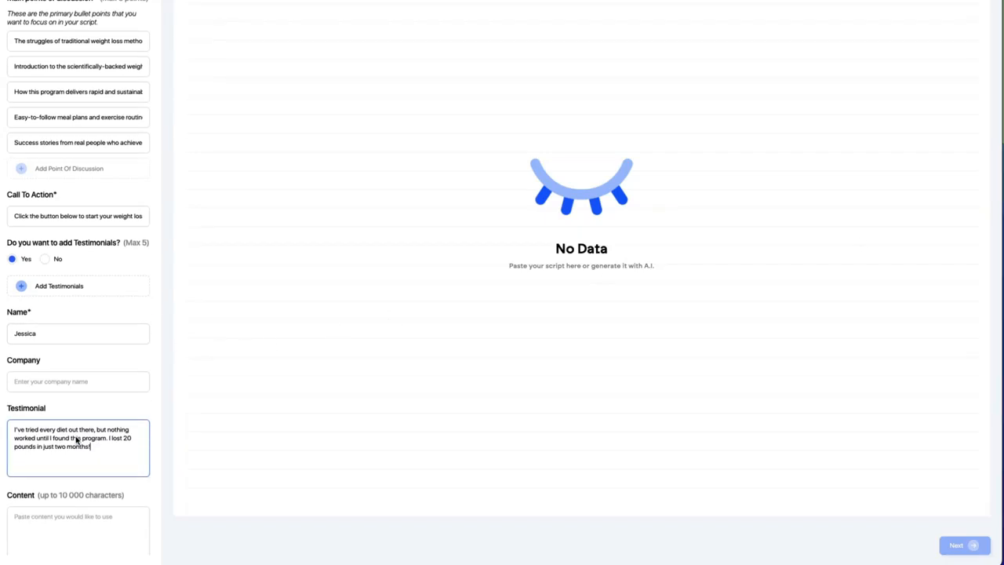
{"action": "scroll", "coordinate": [76, 441], "scroll_direction": "down", "scroll_amount": 1}
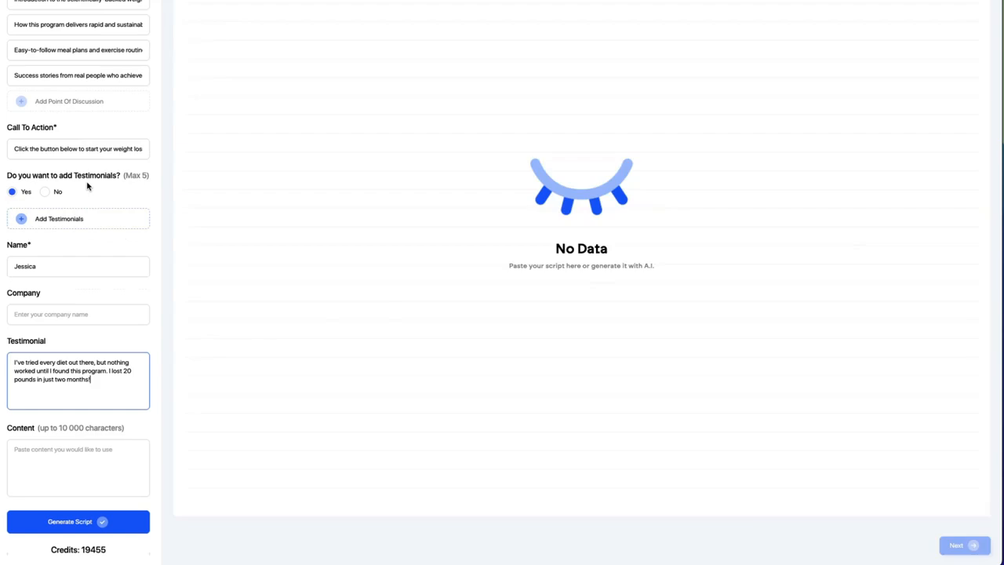
{"action": "left_click", "coordinate": [36, 218]}
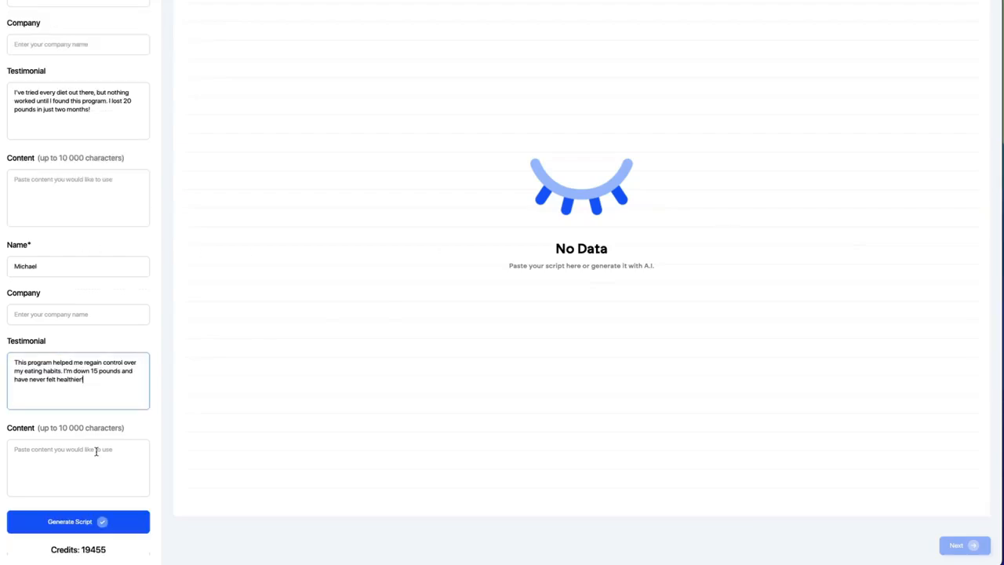
Step: Paste the source text beginning "Do you feel like you've tried everything to lose weight" as the last testimonial's content and generate the script
{"action": "left_click", "coordinate": [97, 448]}
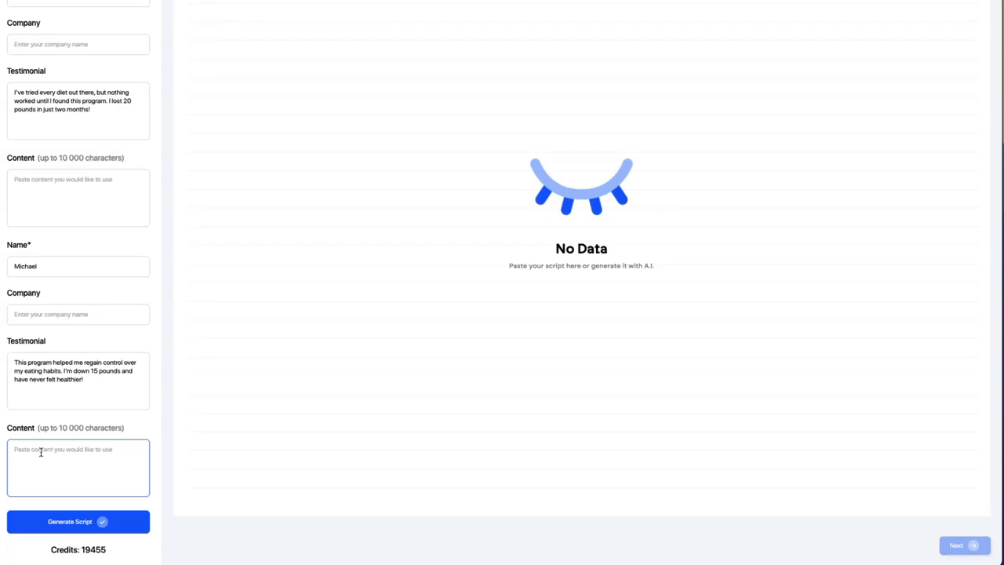
{"action": "key", "text": "ctrl+v"}
{"action": "scroll", "coordinate": [41, 452], "scroll_direction": "up", "scroll_amount": 5}
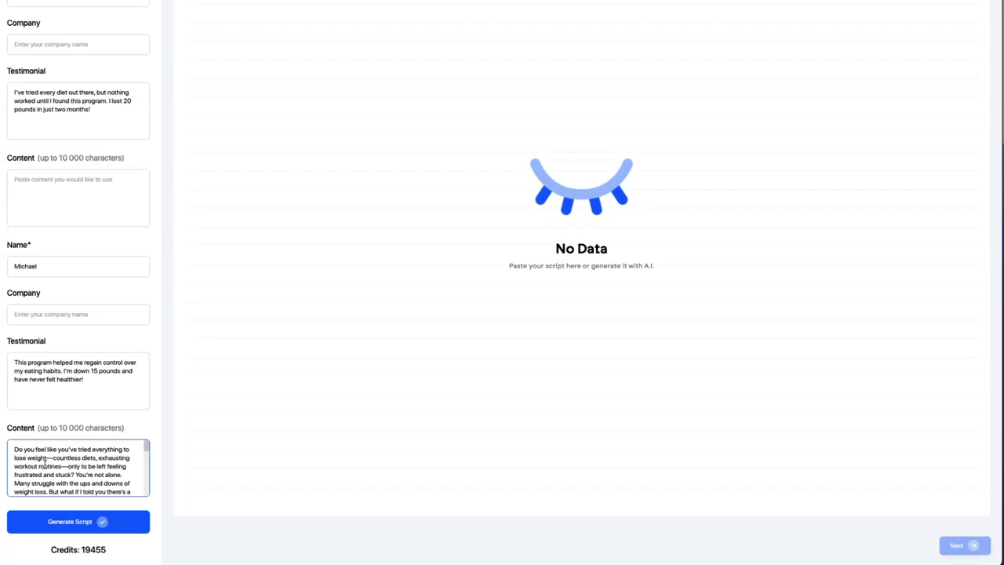
{"action": "left_click", "coordinate": [84, 523]}
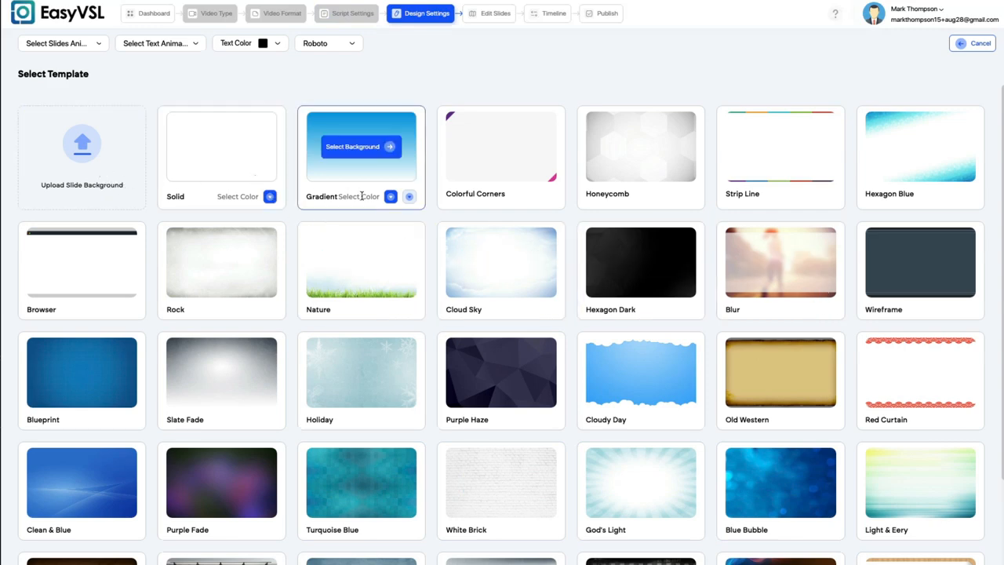
Step: Select the background template with green diagonal stripes and set the default caption color to blue 4A90E2
{"action": "scroll", "coordinate": [398, 307], "scroll_direction": "down", "scroll_amount": 3}
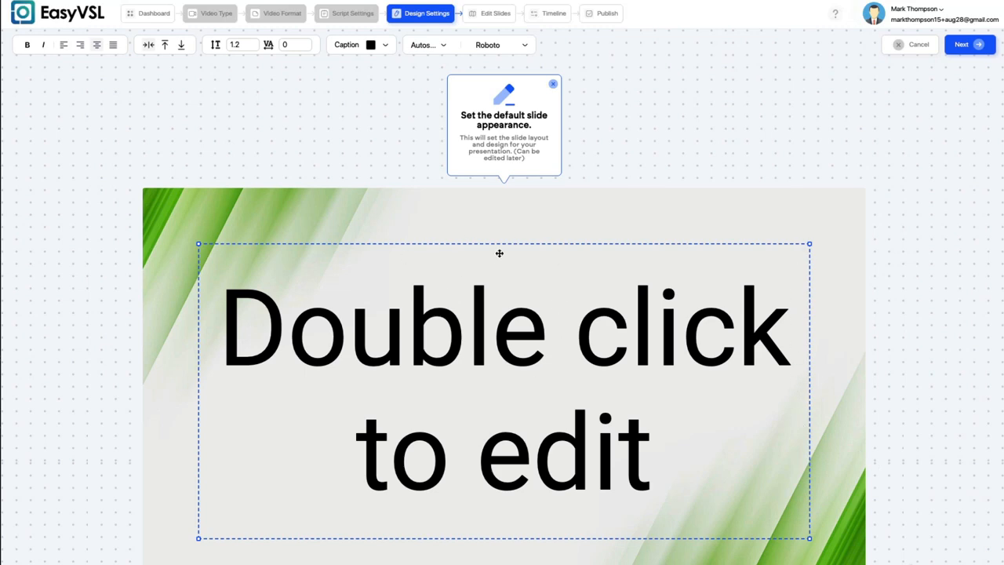
{"action": "left_click", "coordinate": [383, 46]}
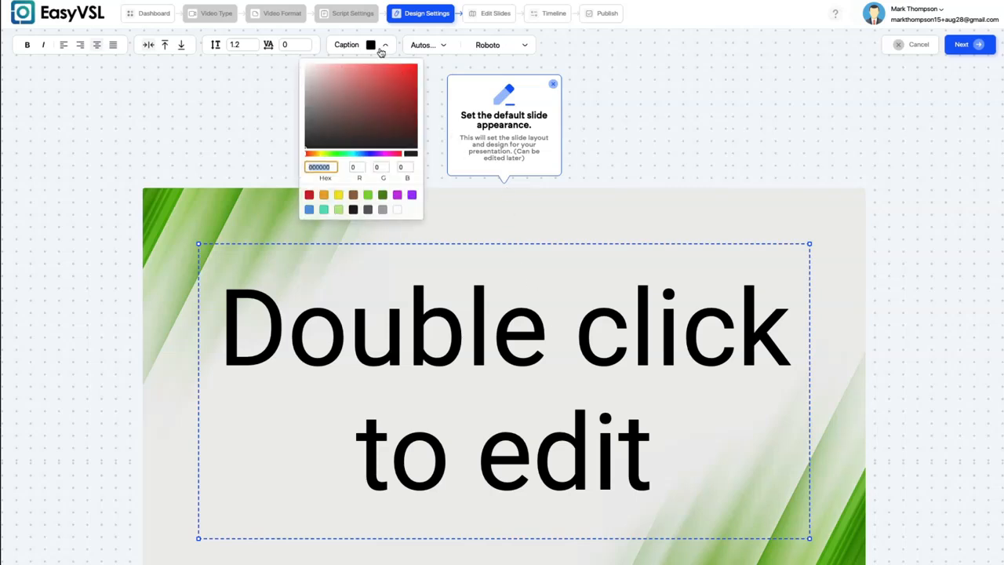
{"action": "left_click", "coordinate": [310, 210]}
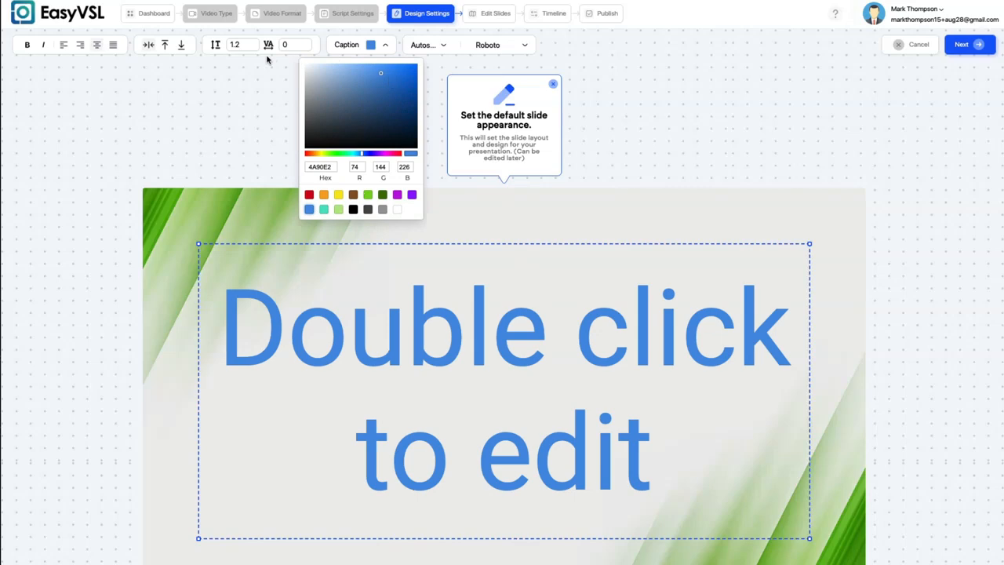
{"action": "left_click", "coordinate": [419, 46]}
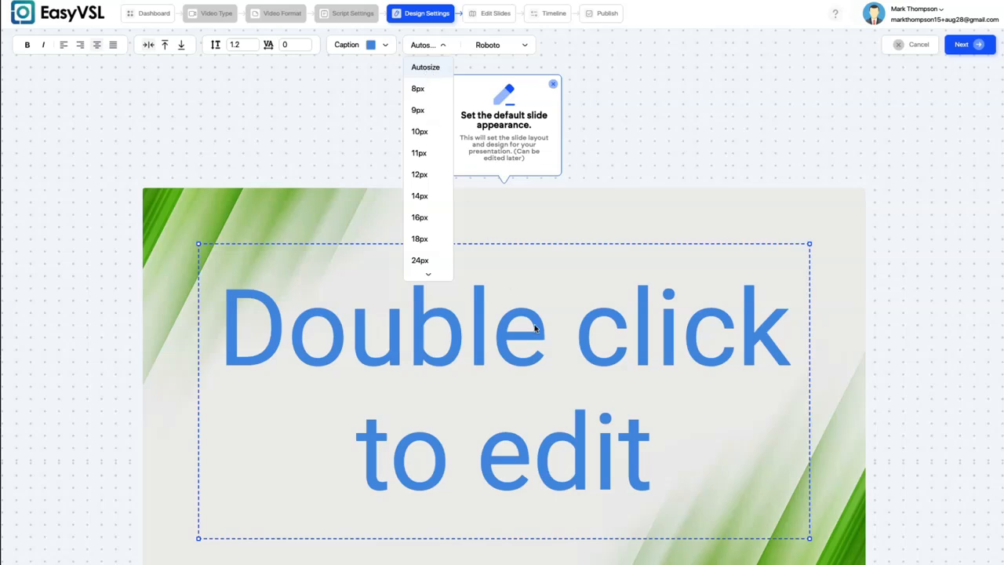
{"action": "left_click", "coordinate": [695, 418]}
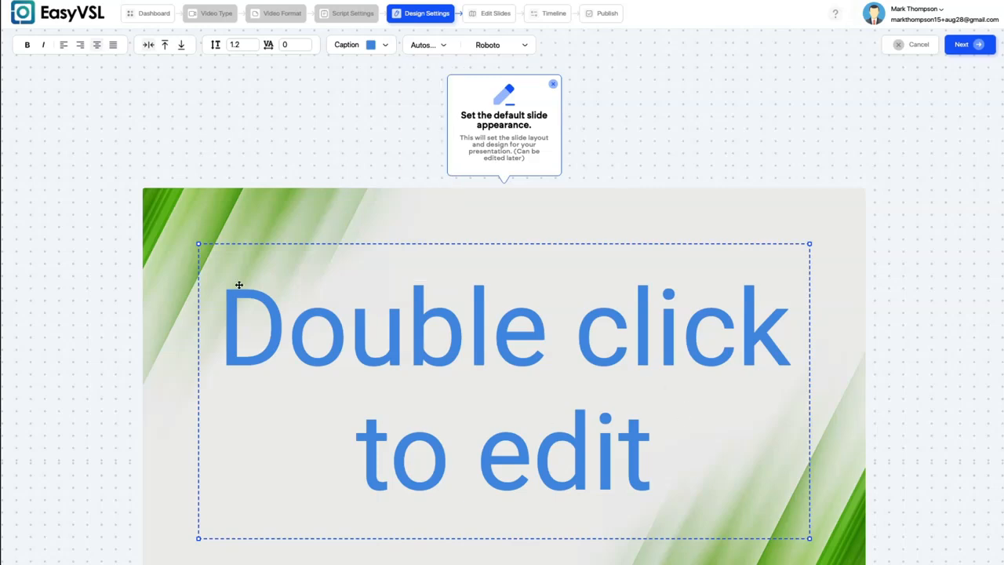
{"action": "left_click", "coordinate": [494, 13]}
Step: Try the Poppins and Oswald fonts on the default slide caption
{"action": "left_click", "coordinate": [500, 45]}
{"action": "left_click", "coordinate": [503, 182]}
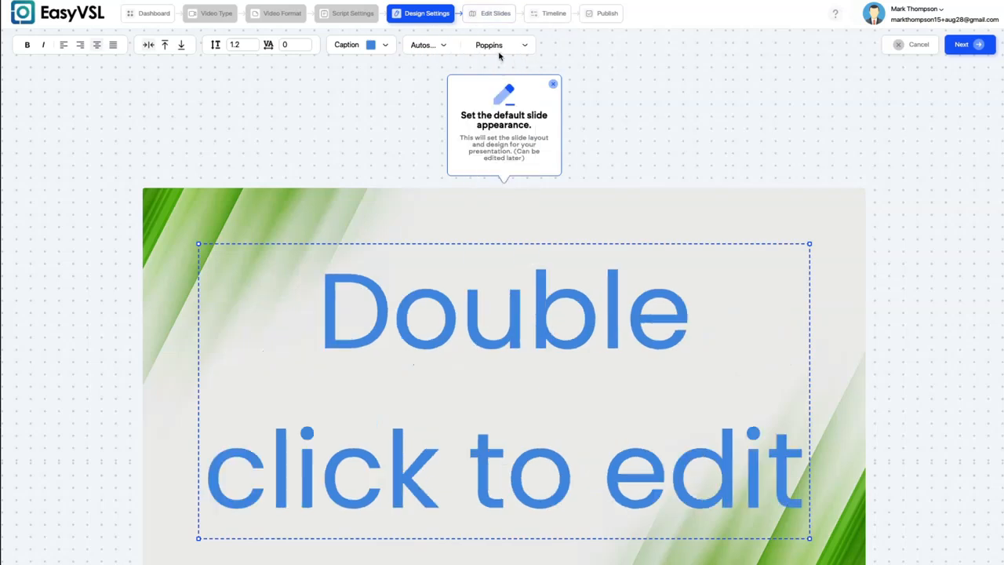
{"action": "left_click", "coordinate": [500, 49]}
{"action": "left_click", "coordinate": [494, 155]}
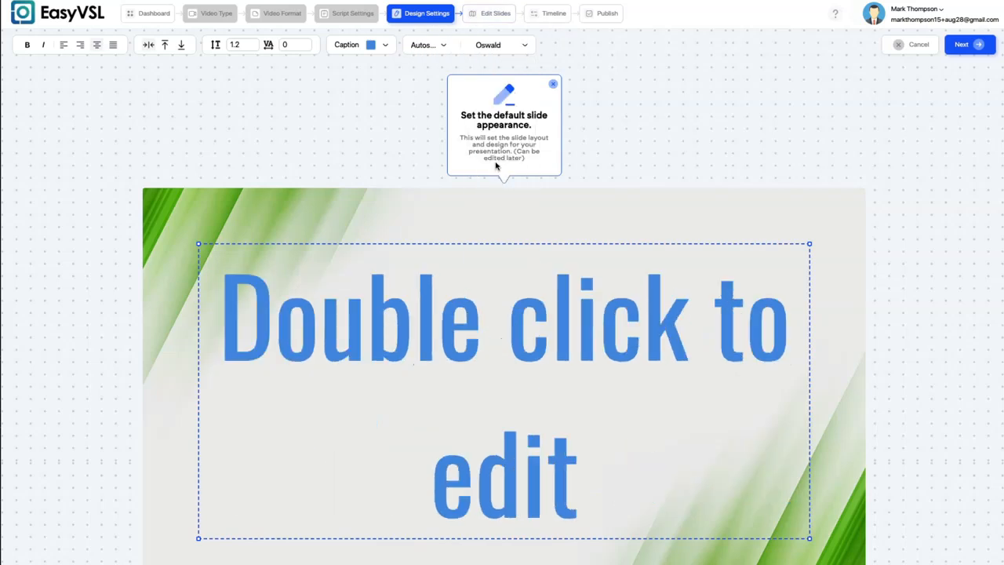
Step: Set the default slide caption's font to Oxygen
{"action": "left_click", "coordinate": [506, 49]}
{"action": "scroll", "coordinate": [504, 157], "scroll_direction": "down", "scroll_amount": 1}
{"action": "left_click", "coordinate": [493, 227]}
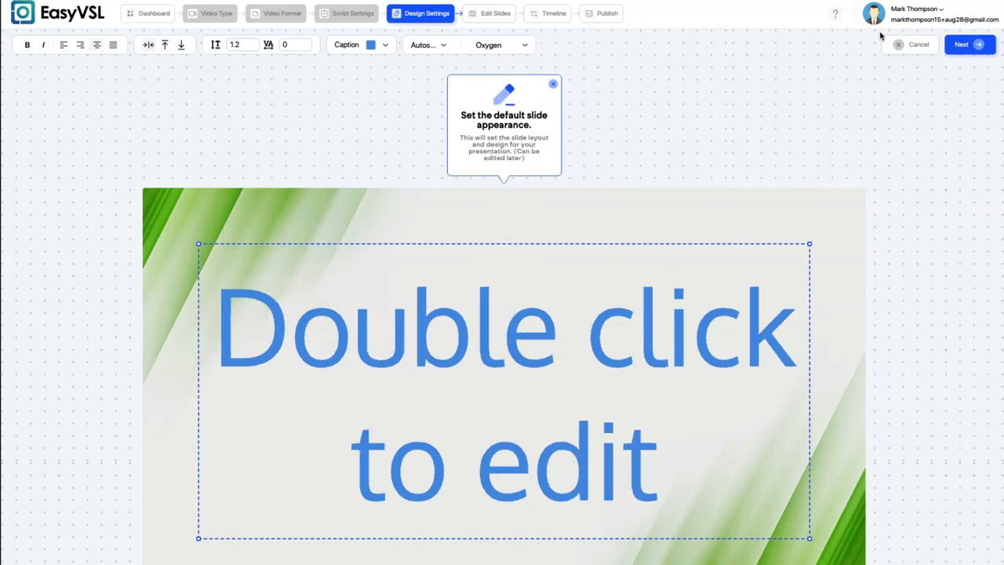
Step: Accept the default slide design and look through the generated scenes in the slide editor, ending on the last scene
{"action": "left_click", "coordinate": [962, 45]}
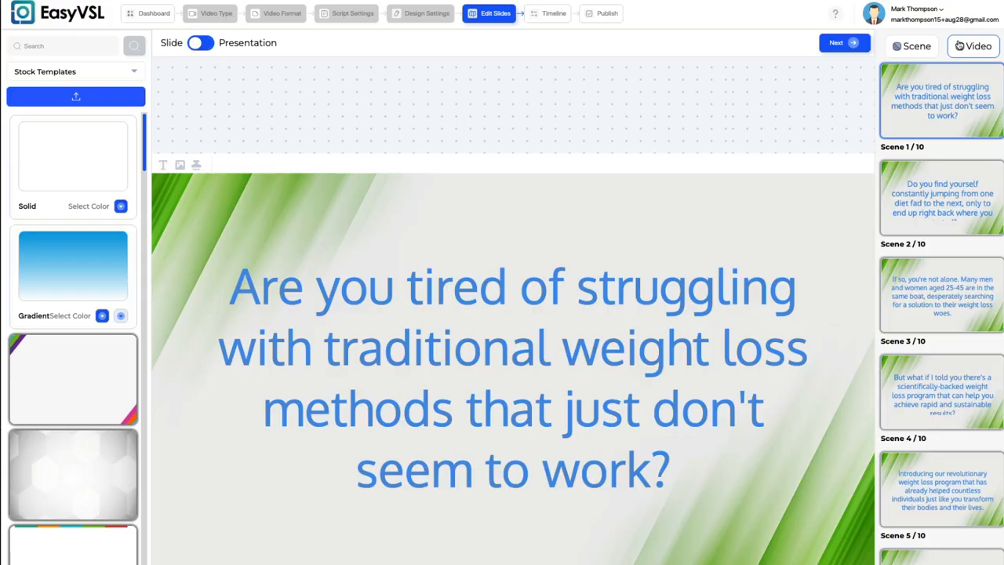
{"action": "left_click", "coordinate": [972, 208]}
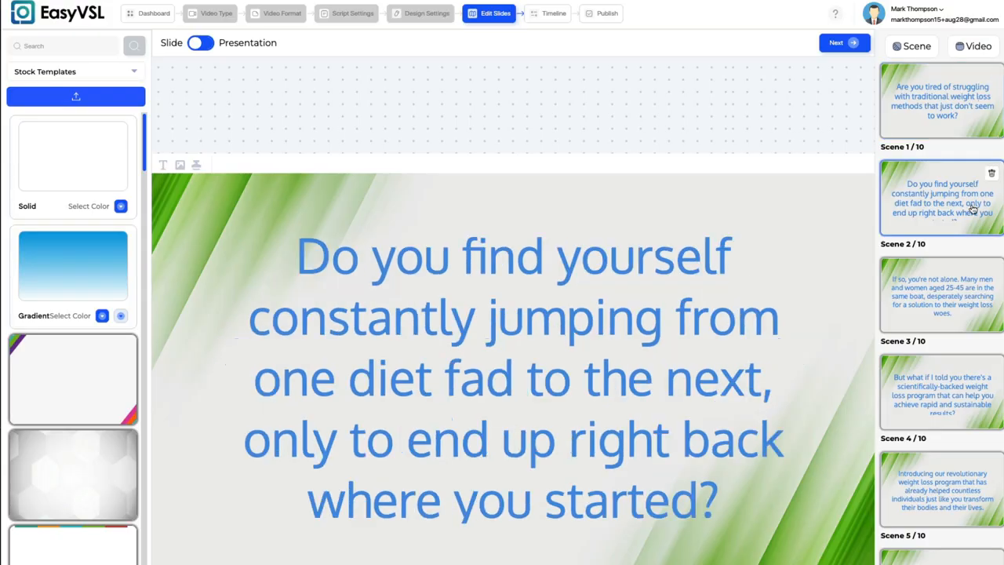
{"action": "scroll", "coordinate": [973, 209], "scroll_direction": "down", "scroll_amount": 1}
{"action": "left_click", "coordinate": [967, 255]}
{"action": "left_click", "coordinate": [966, 365]}
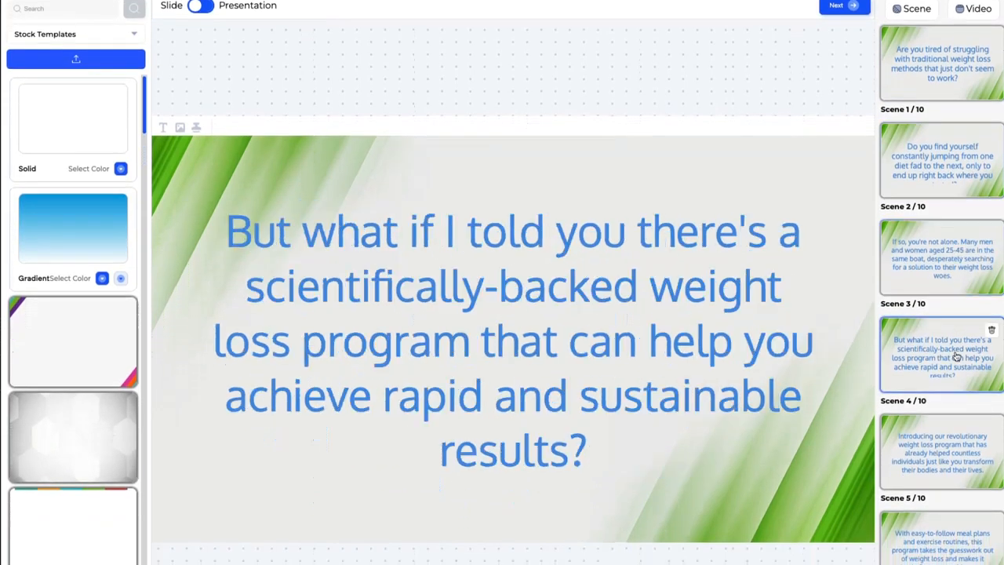
{"action": "left_click", "coordinate": [963, 449]}
{"action": "left_click", "coordinate": [948, 541]}
{"action": "scroll", "coordinate": [947, 541], "scroll_direction": "down", "scroll_amount": 6}
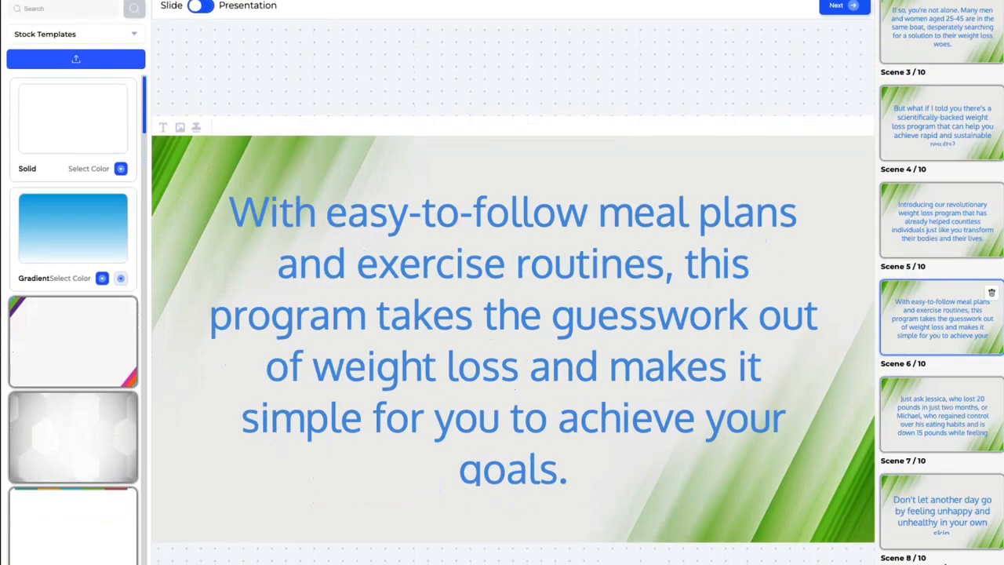
{"action": "left_click", "coordinate": [945, 540]}
{"action": "scroll", "coordinate": [945, 540], "scroll_direction": "down", "scroll_amount": 2}
{"action": "left_click", "coordinate": [941, 510]}
{"action": "scroll", "coordinate": [934, 503], "scroll_direction": "up", "scroll_amount": 5}
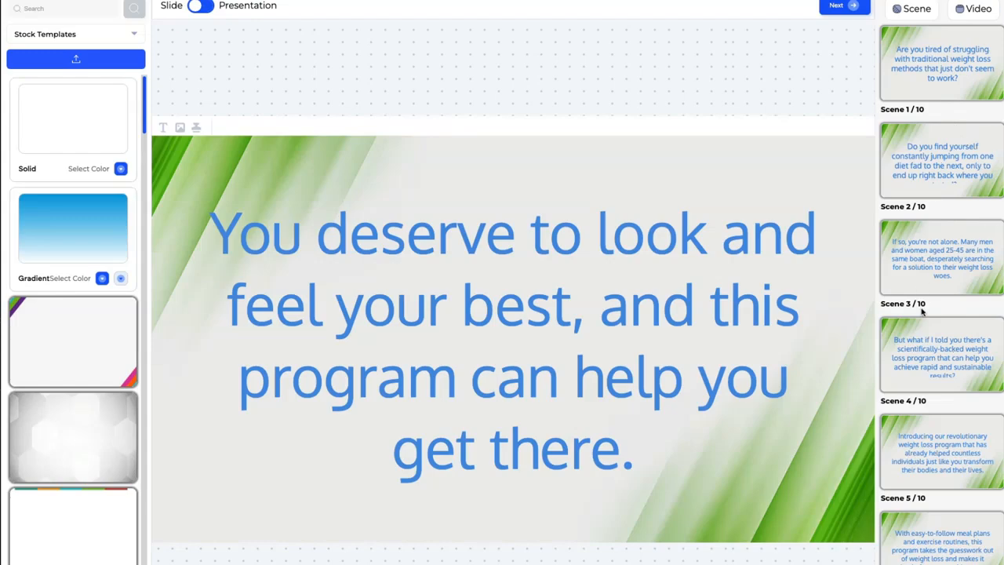
{"action": "scroll", "coordinate": [953, 298], "scroll_direction": "down", "scroll_amount": 5}
{"action": "scroll", "coordinate": [941, 440], "scroll_direction": "up", "scroll_amount": 5}
Step: Check the formatting options available for the last scene's caption text
{"action": "left_click", "coordinate": [644, 312]}
{"action": "left_click", "coordinate": [569, 298]}
{"action": "key", "text": "ctrl+a"}
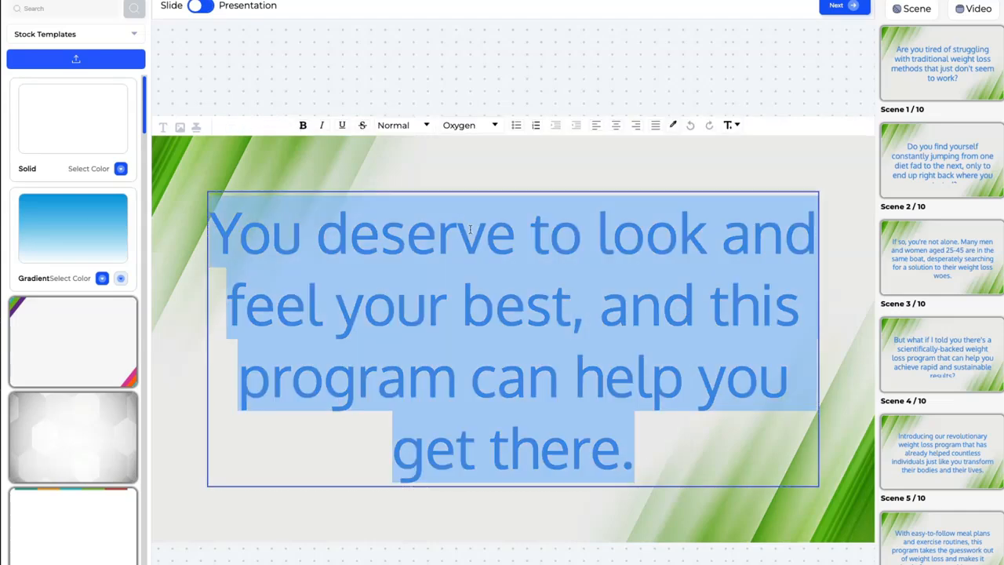
{"action": "left_click", "coordinate": [470, 229]}
{"action": "left_click", "coordinate": [481, 174]}
{"action": "double_click", "coordinate": [443, 232]}
{"action": "left_click", "coordinate": [447, 172]}
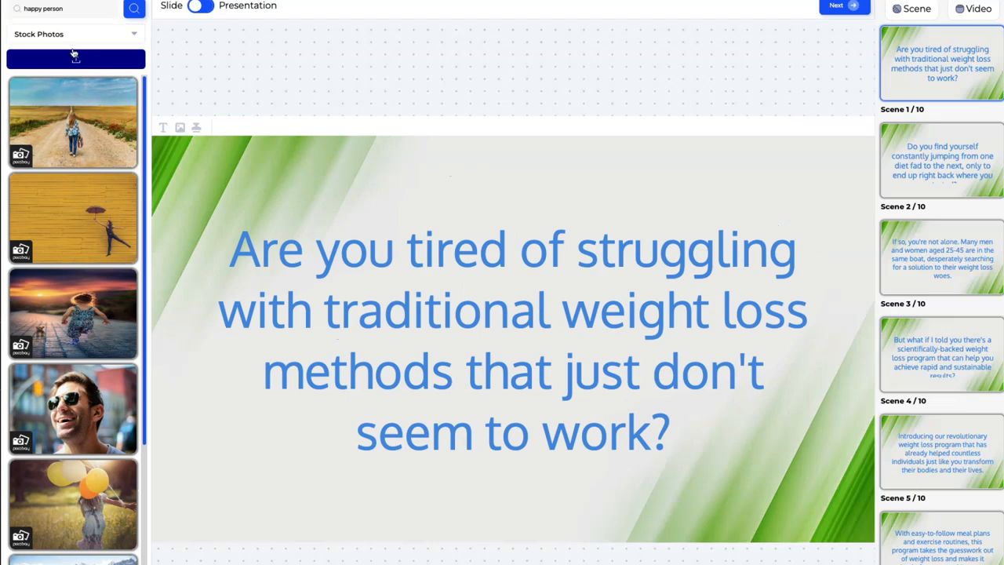
Step: Search the stock photos for "weight loss" and look through the images
{"action": "left_click", "coordinate": [71, 36]}
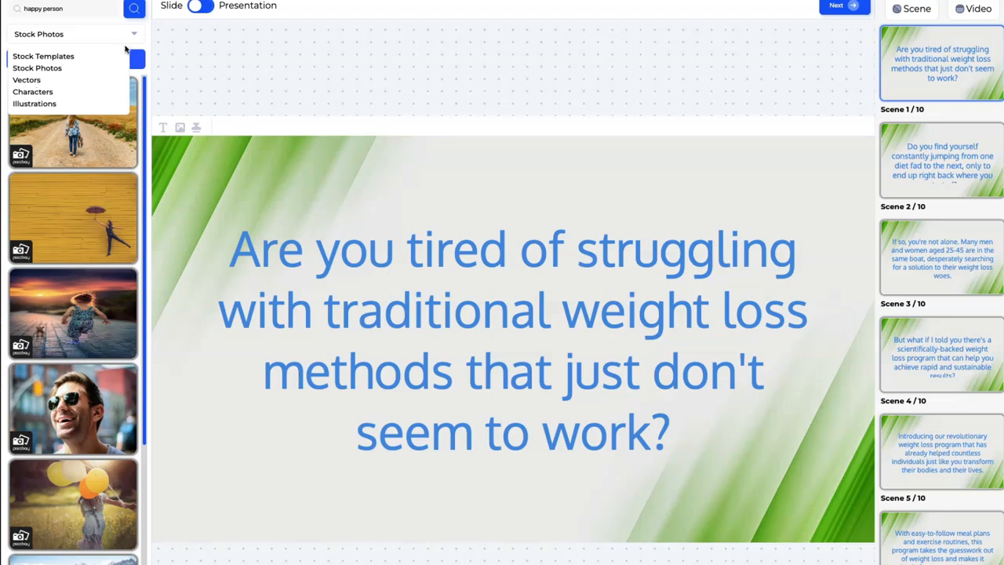
{"action": "left_click", "coordinate": [73, 8]}
{"action": "key", "text": "ctrl+a"}
{"action": "type", "text": "w"}
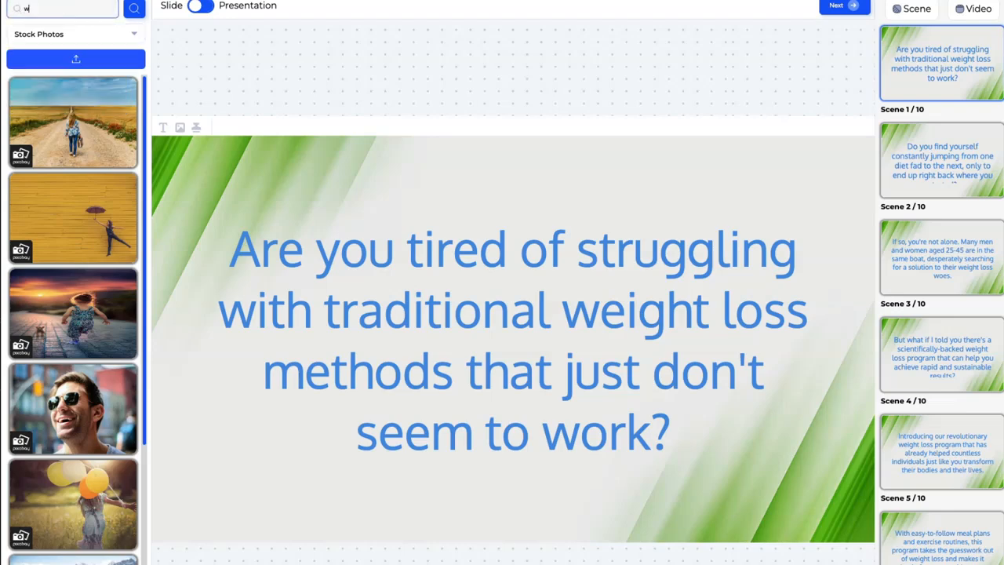
{"action": "left_click", "coordinate": [132, 9]}
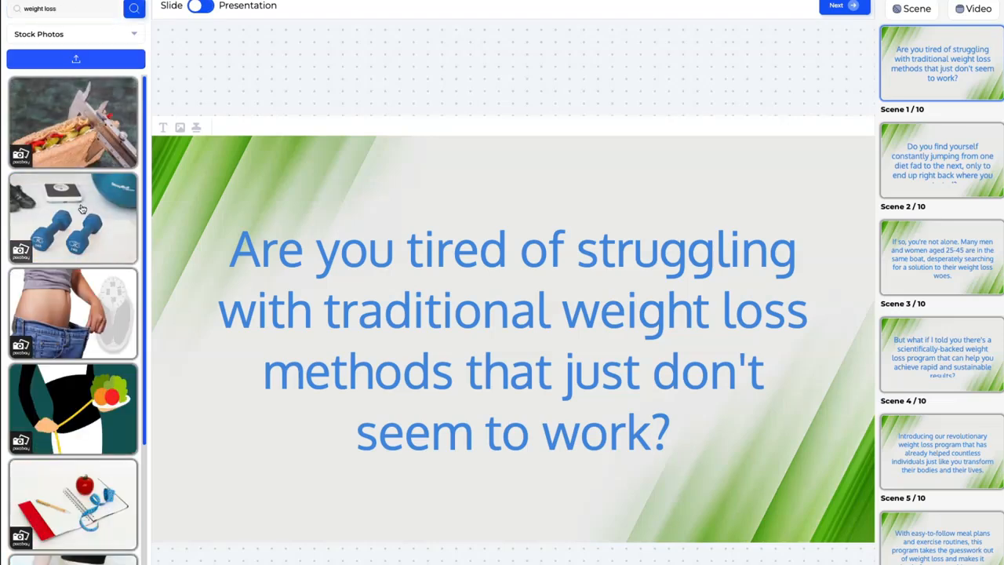
{"action": "scroll", "coordinate": [81, 206], "scroll_direction": "down", "scroll_amount": 1}
{"action": "scroll", "coordinate": [80, 207], "scroll_direction": "down", "scroll_amount": 5}
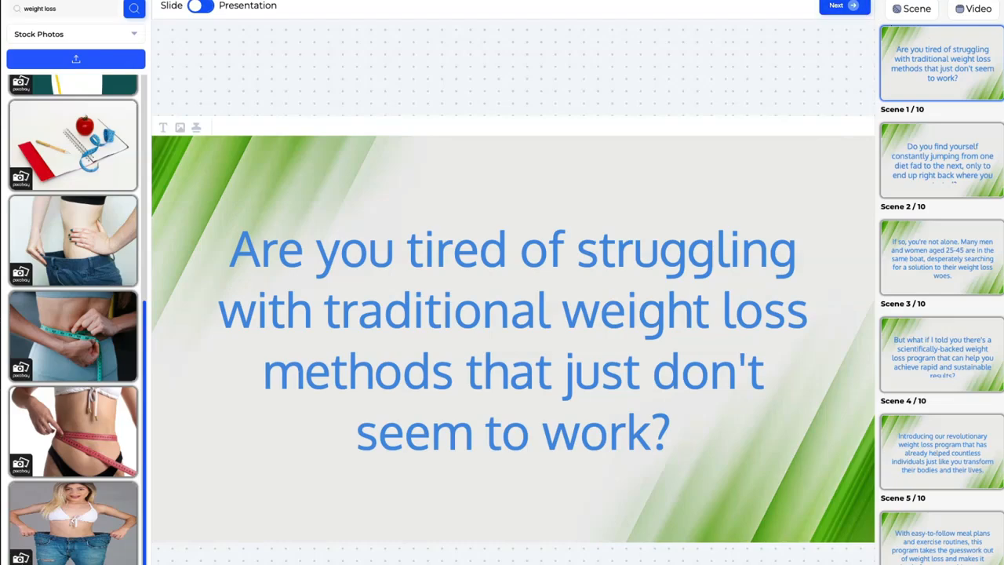
Step: Continue to the timeline with the slides as they are and preview the background music track Awesome
{"action": "left_click", "coordinate": [836, 7]}
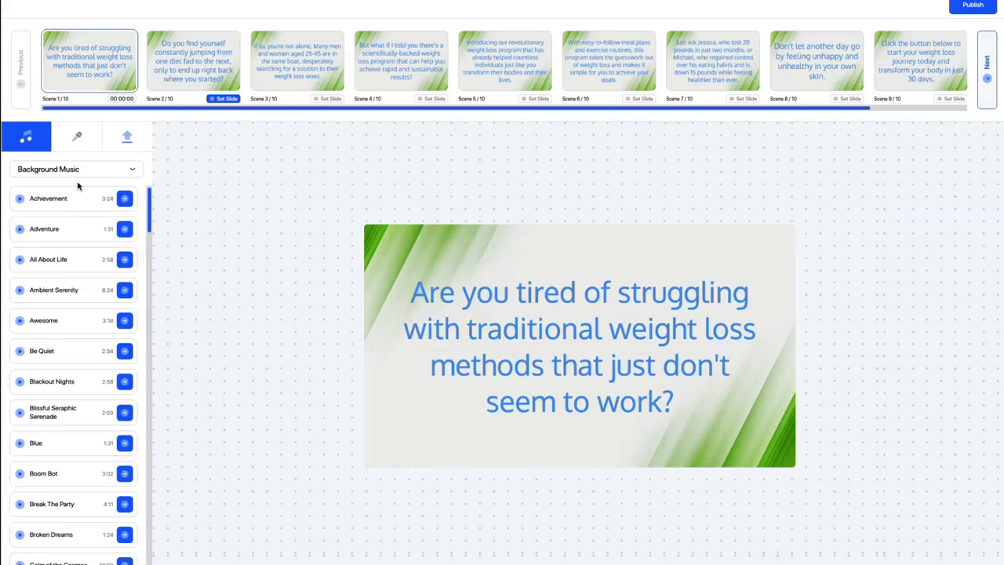
{"action": "scroll", "coordinate": [103, 278], "scroll_direction": "down", "scroll_amount": 1}
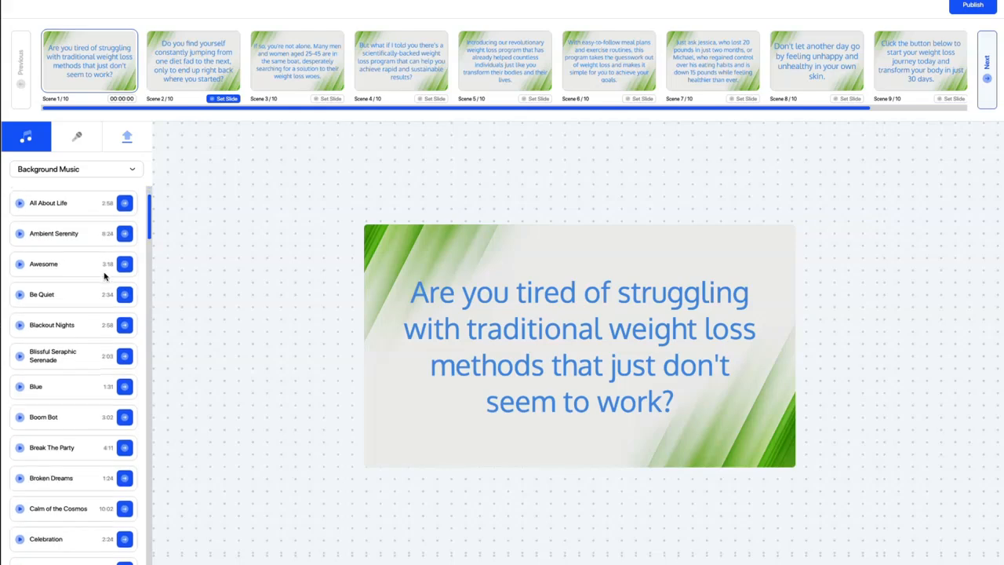
{"action": "scroll", "coordinate": [104, 276], "scroll_direction": "up", "scroll_amount": 1}
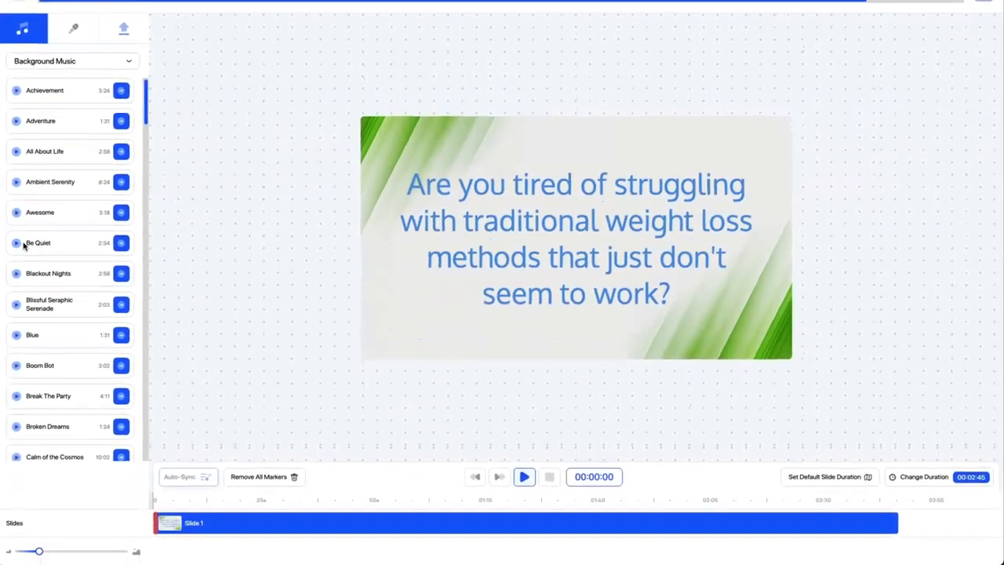
{"action": "left_click", "coordinate": [16, 214]}
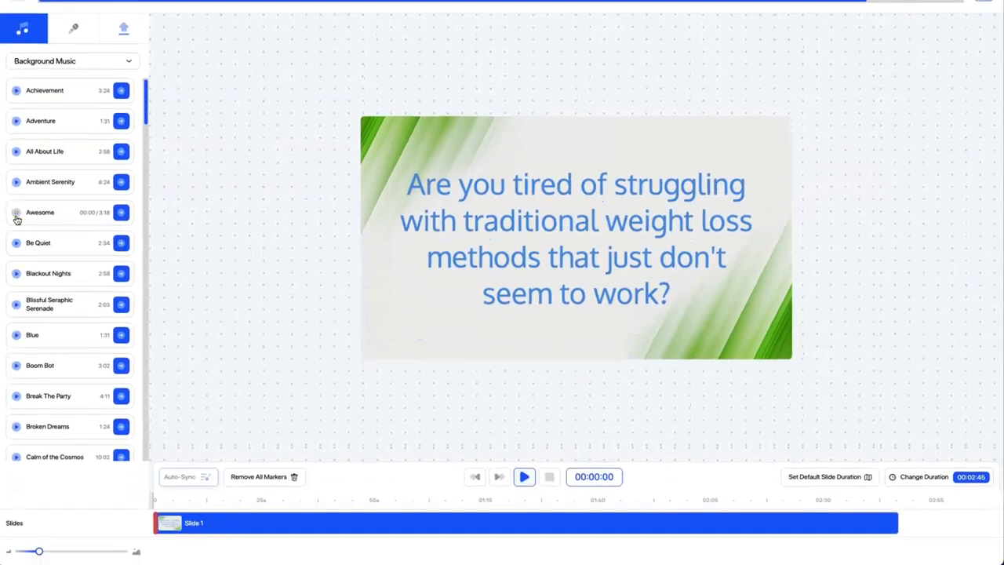
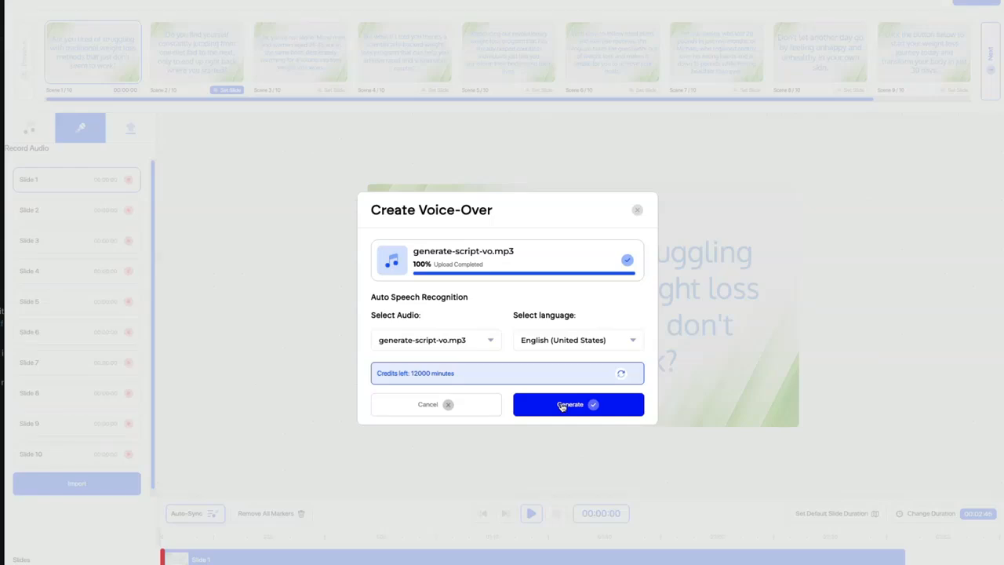
Step: Sync the slides to the voice-over generate-script-vo.mp3 with English (United States) speech recognition and play back the timeline
{"action": "left_click", "coordinate": [562, 405]}
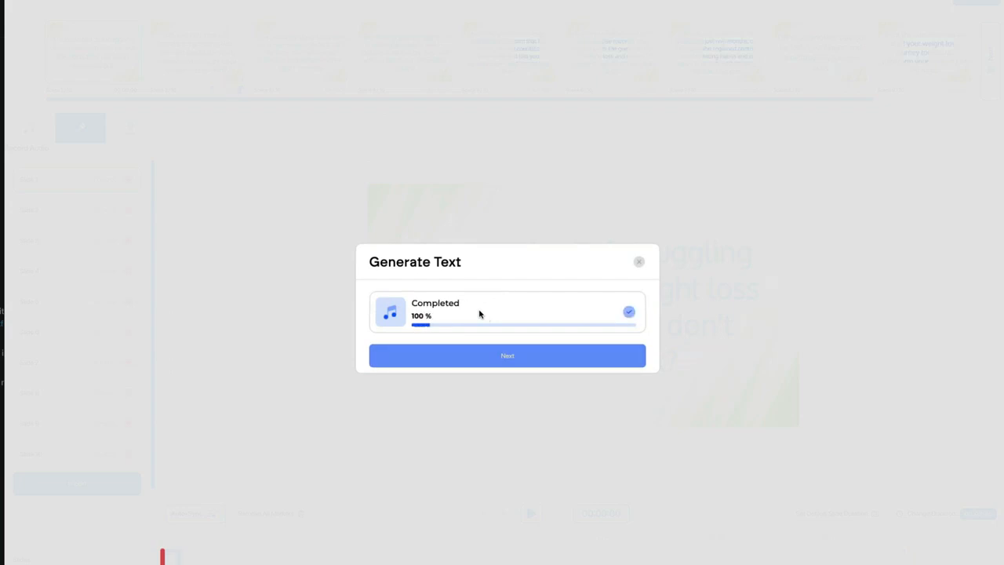
{"action": "left_click", "coordinate": [495, 356]}
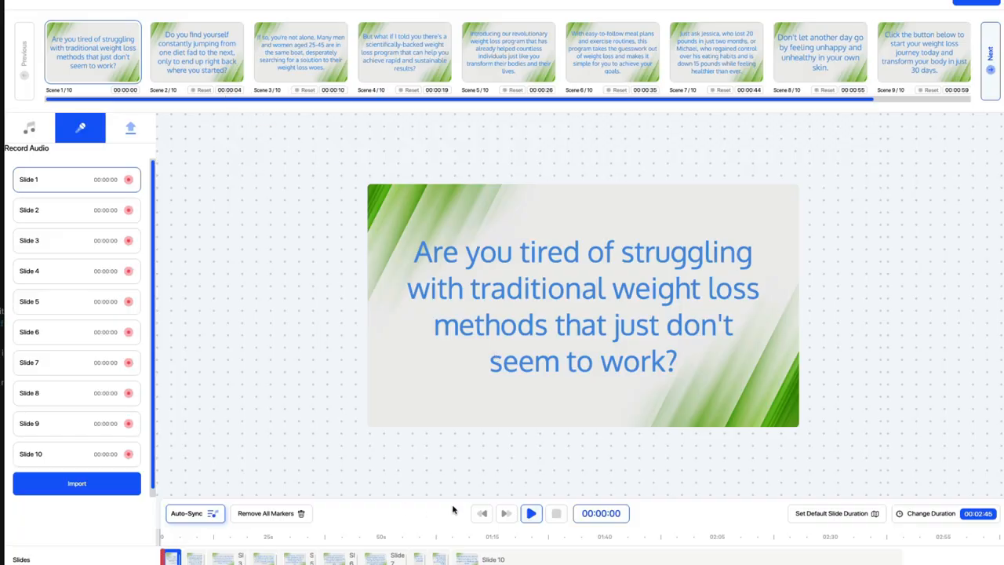
{"action": "left_click", "coordinate": [533, 514]}
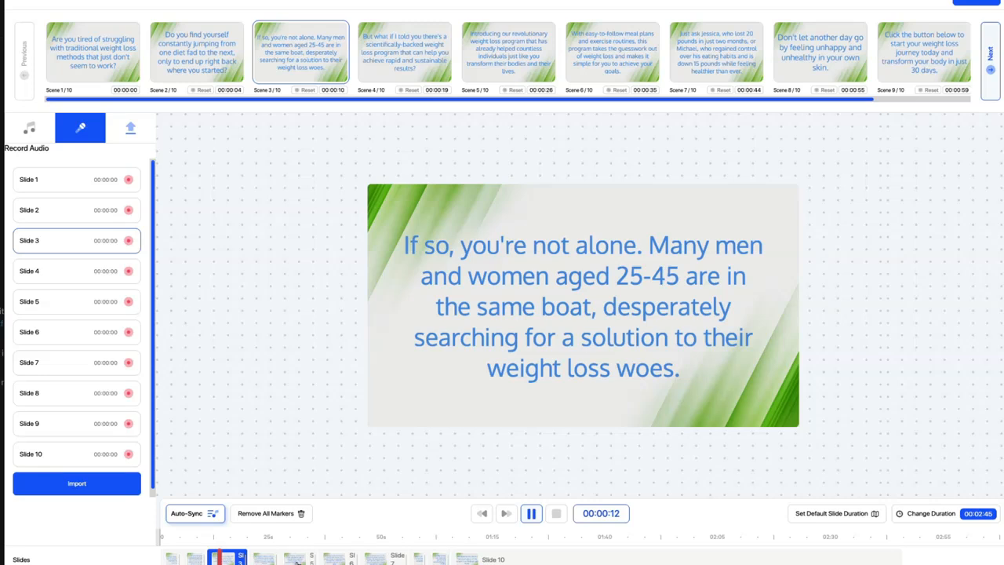
{"action": "left_click", "coordinate": [531, 514]}
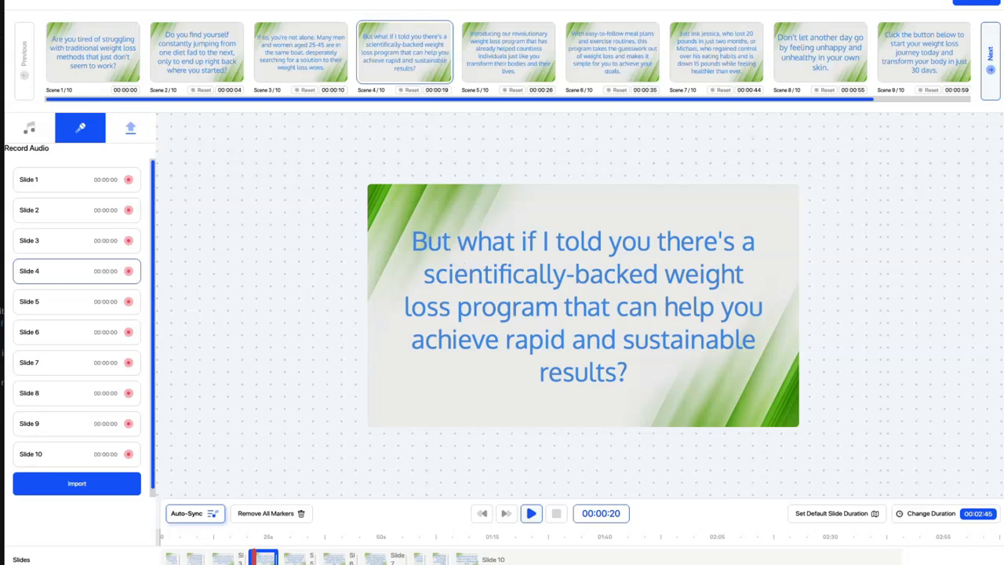
Step: Publish the Weight Loss Program video in high quality to the Desktop
{"action": "left_click", "coordinate": [991, 9]}
{"action": "left_click", "coordinate": [535, 272]}
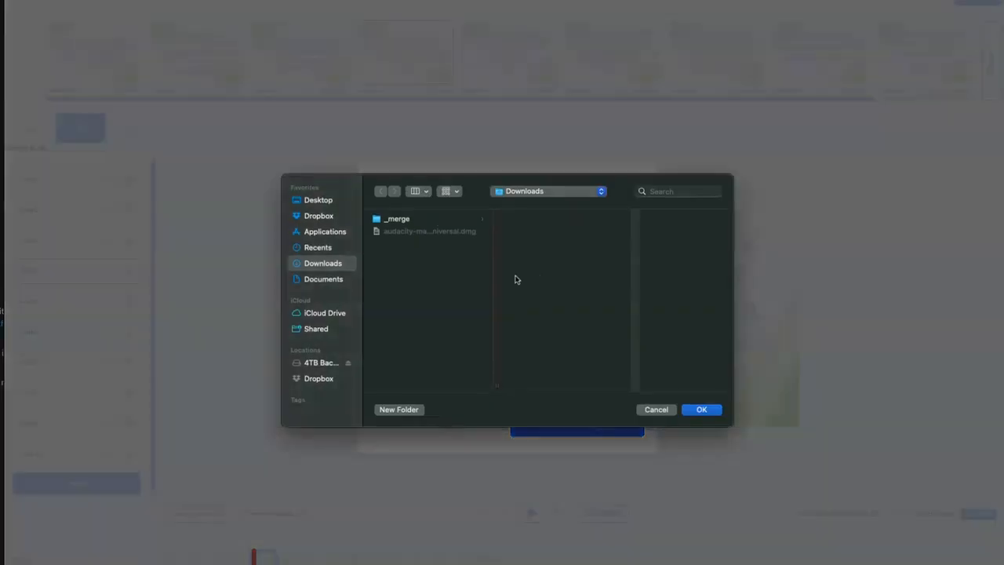
{"action": "left_click", "coordinate": [318, 200]}
{"action": "left_click", "coordinate": [710, 411]}
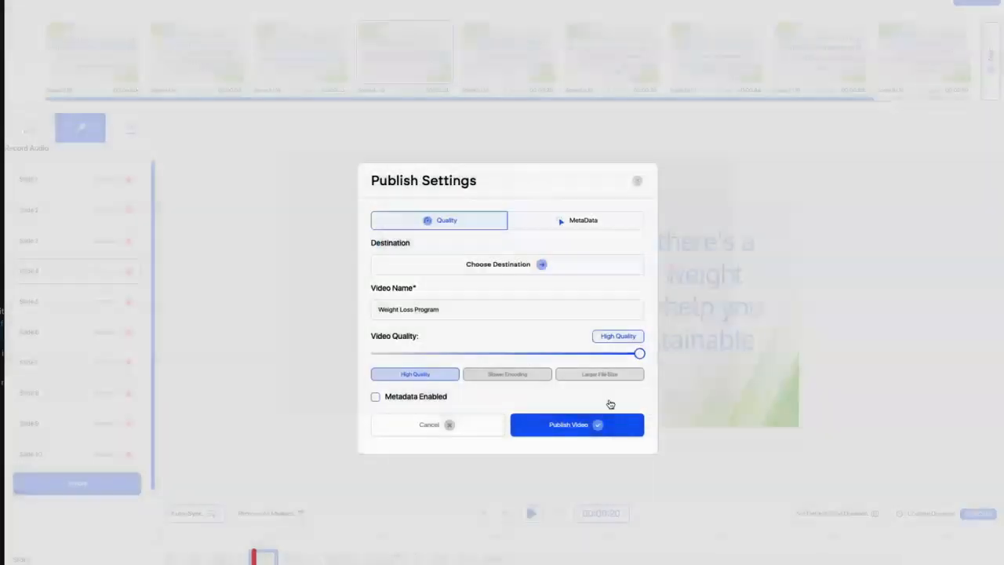
{"action": "left_click", "coordinate": [581, 427]}
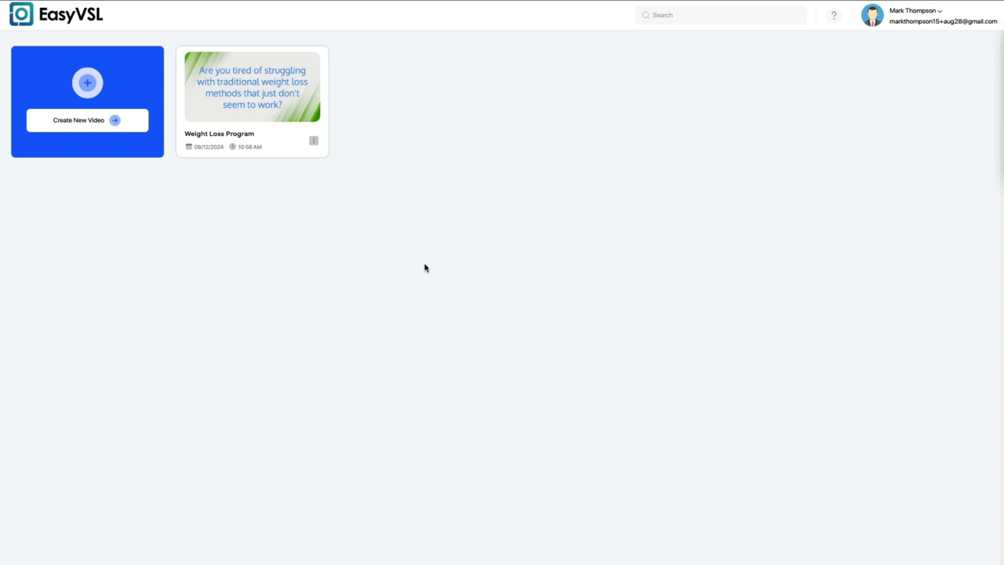
Step: Create a new Live Action video named "Live Action Test" in the 9:16 Story format
{"action": "left_click", "coordinate": [135, 127]}
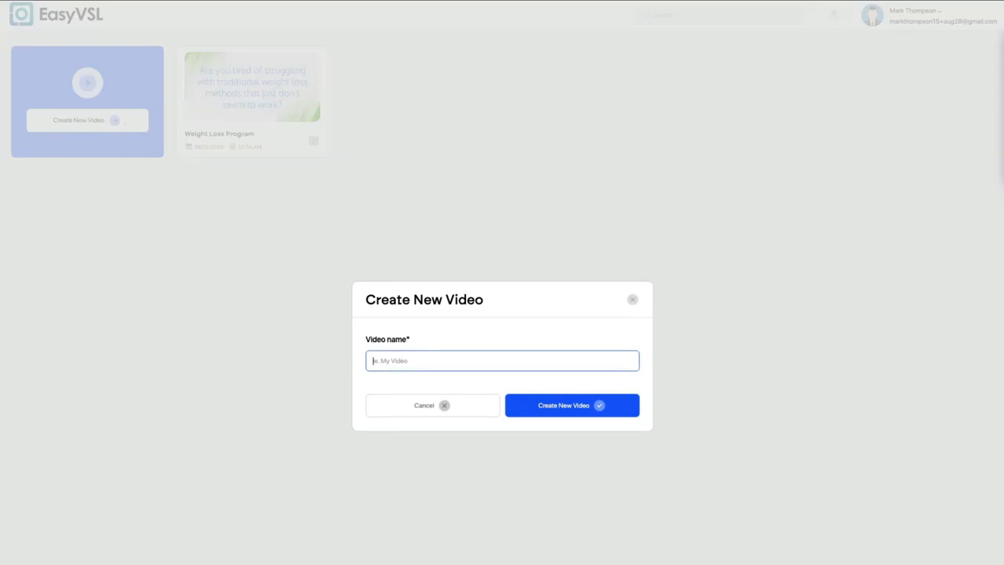
{"action": "type", "text": "Live Action Test"}
{"action": "left_click", "coordinate": [548, 408]}
{"action": "mouse_move", "coordinate": [694, 244]}
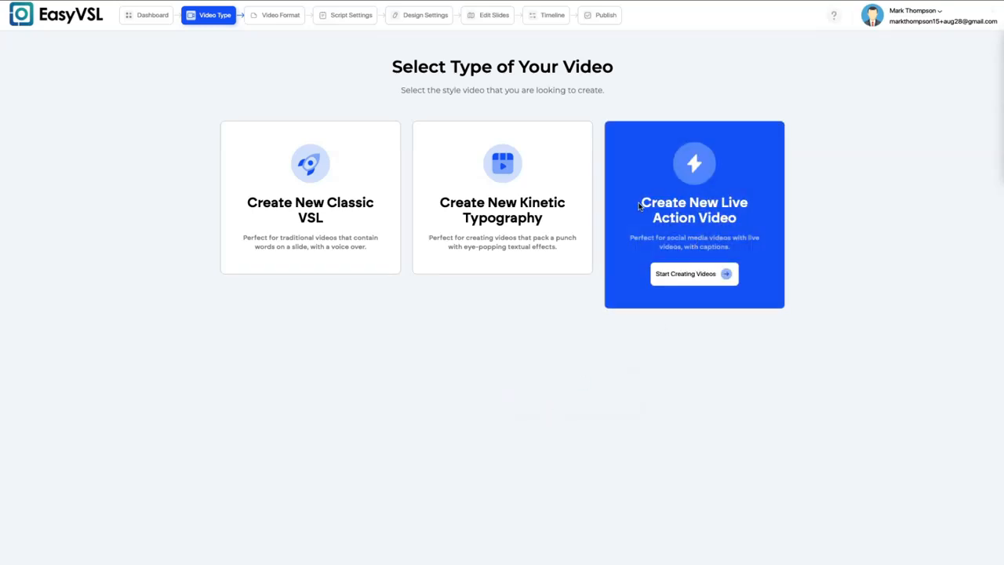
{"action": "left_click", "coordinate": [694, 273]}
{"action": "mouse_move", "coordinate": [379, 276]}
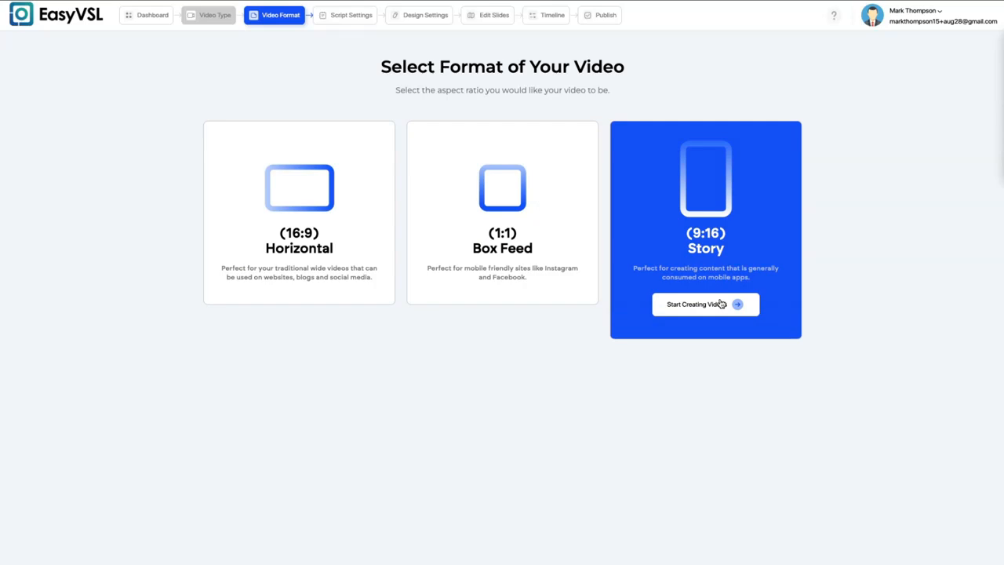
{"action": "left_click", "coordinate": [721, 306]}
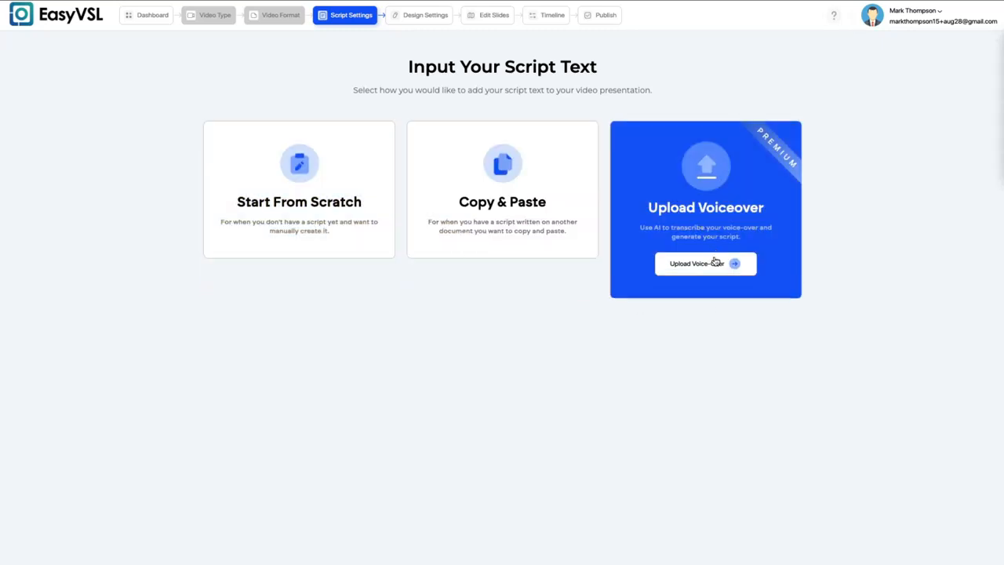
Step: Generate the script from the uploaded voiceover generate-script-vo.mp3 in the EVSL Testing folder, using English (United States)
{"action": "left_click", "coordinate": [714, 261]}
{"action": "left_click", "coordinate": [528, 375]}
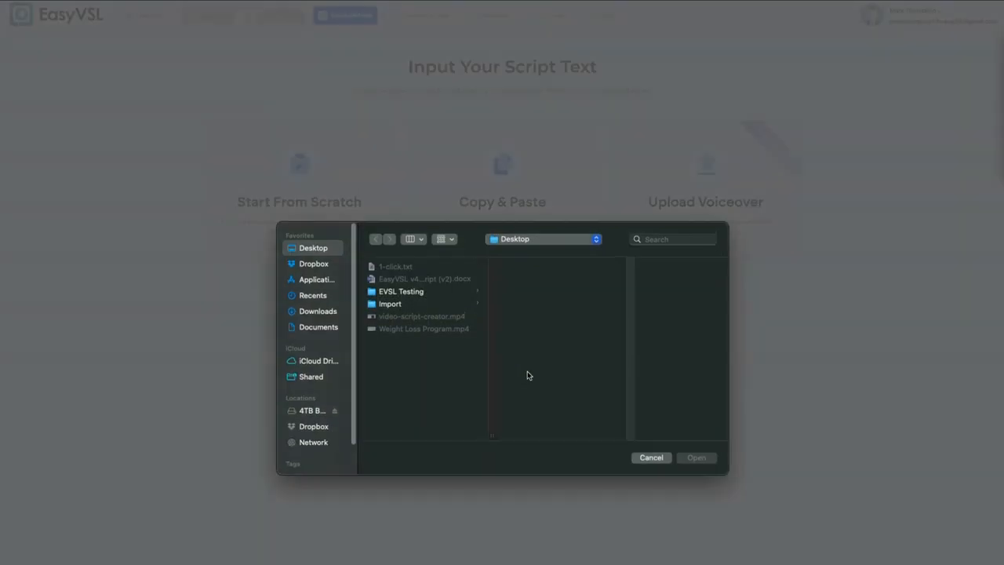
{"action": "left_click", "coordinate": [451, 292]}
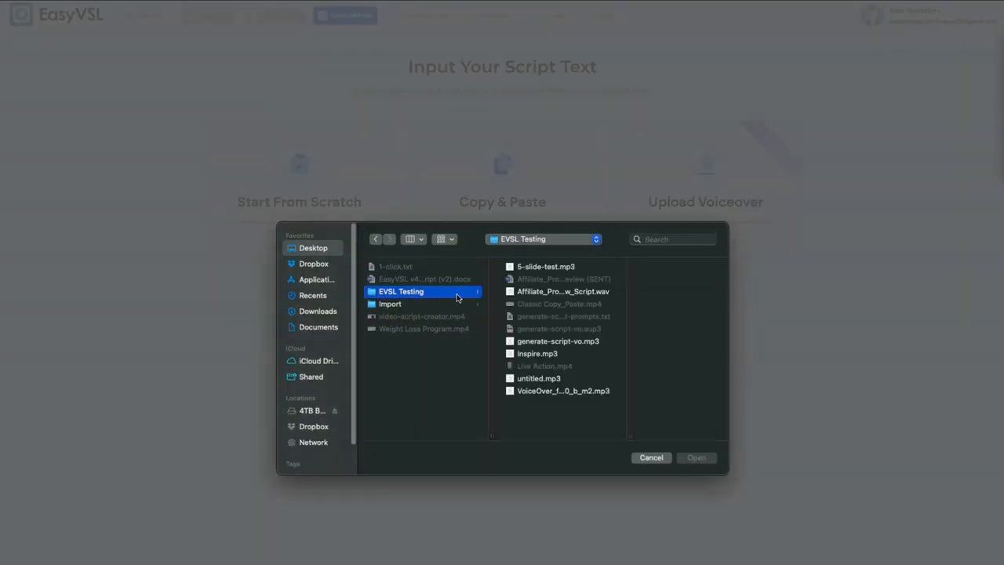
{"action": "double_click", "coordinate": [571, 347]}
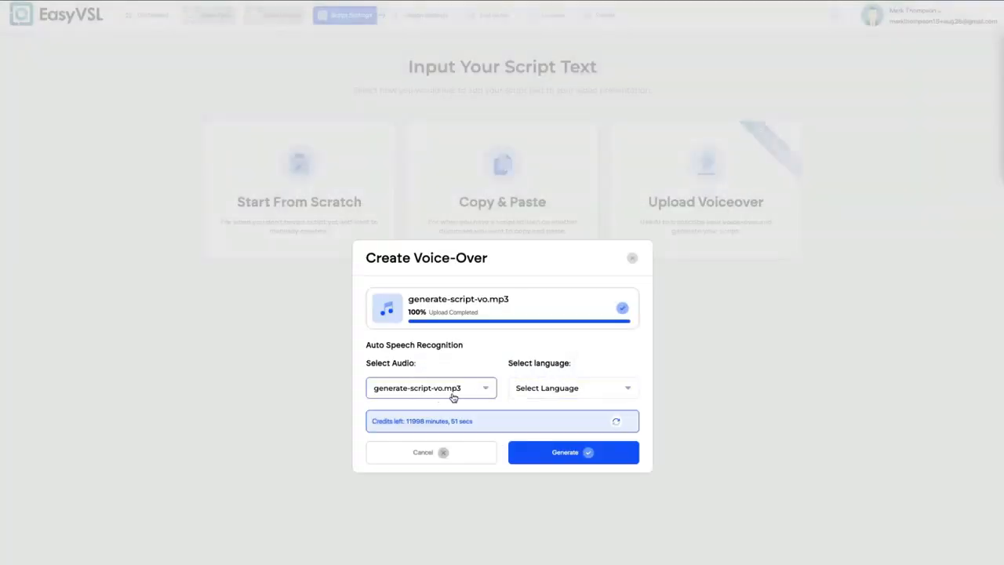
{"action": "left_click", "coordinate": [542, 388]}
{"action": "left_click", "coordinate": [559, 413]}
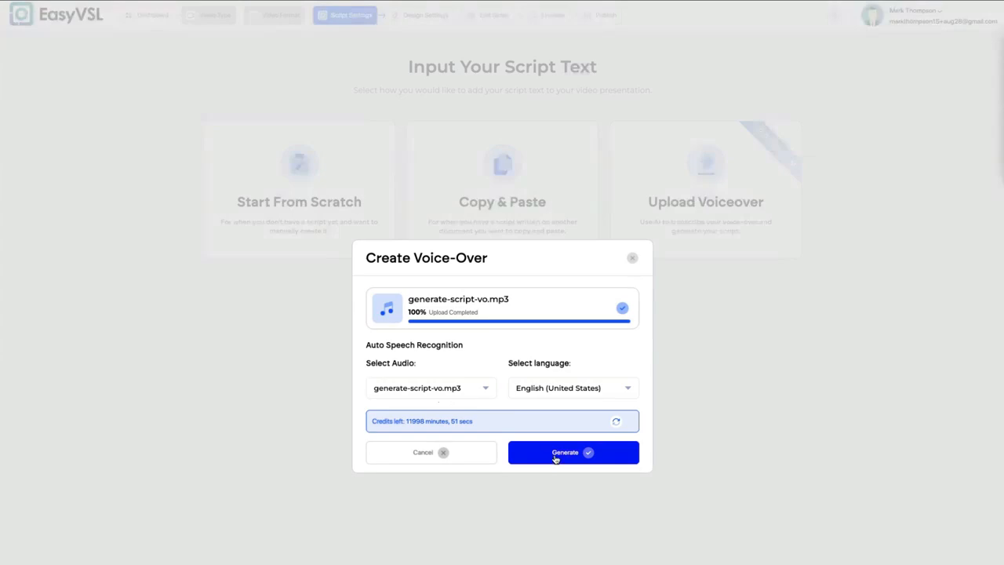
{"action": "left_click", "coordinate": [556, 455]}
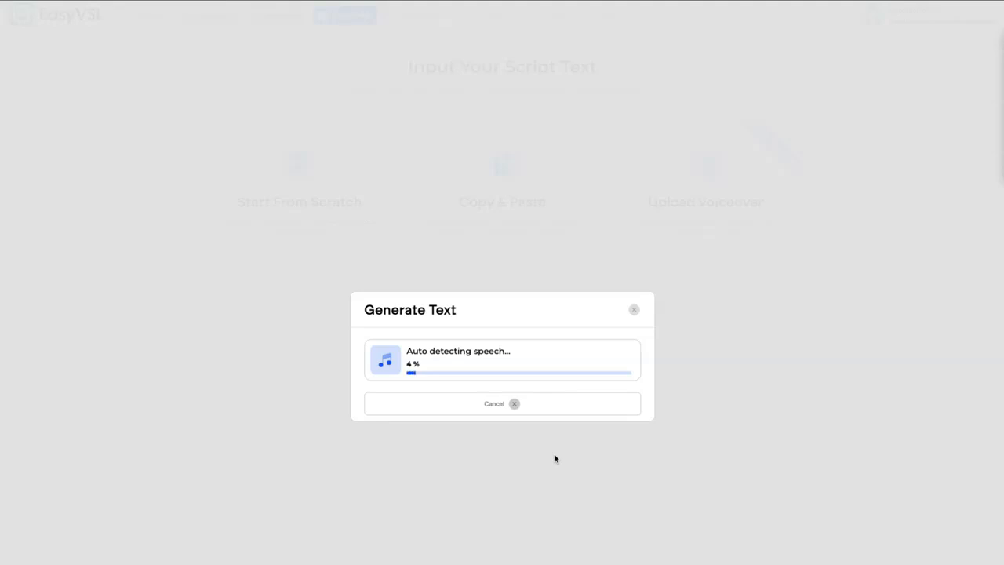
{"action": "left_click", "coordinate": [560, 404]}
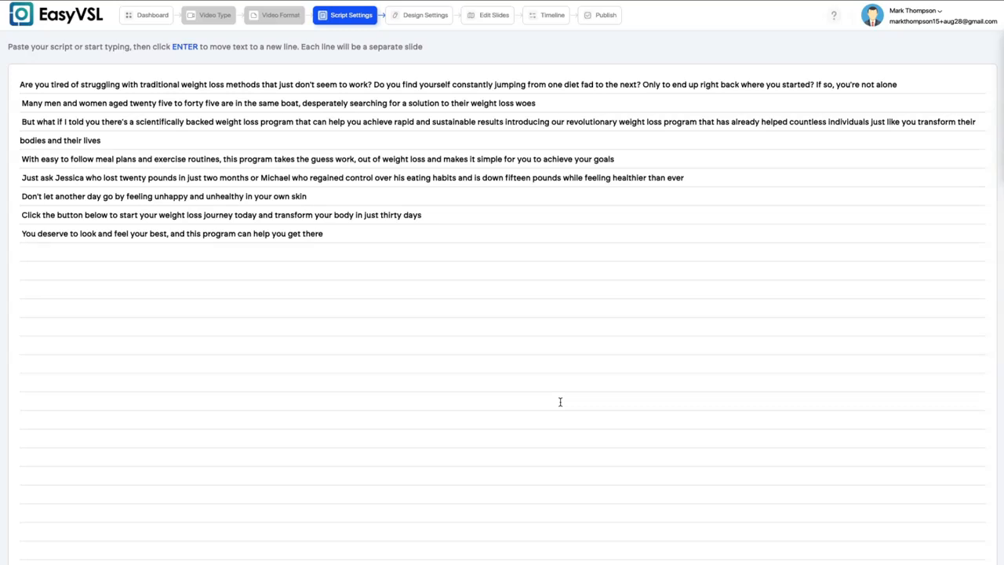
Step: Split the script's first line into separate slides before "Do you find yourself" and before "Only to end up"
{"action": "left_click", "coordinate": [374, 84]}
{"action": "key", "text": "Return"}
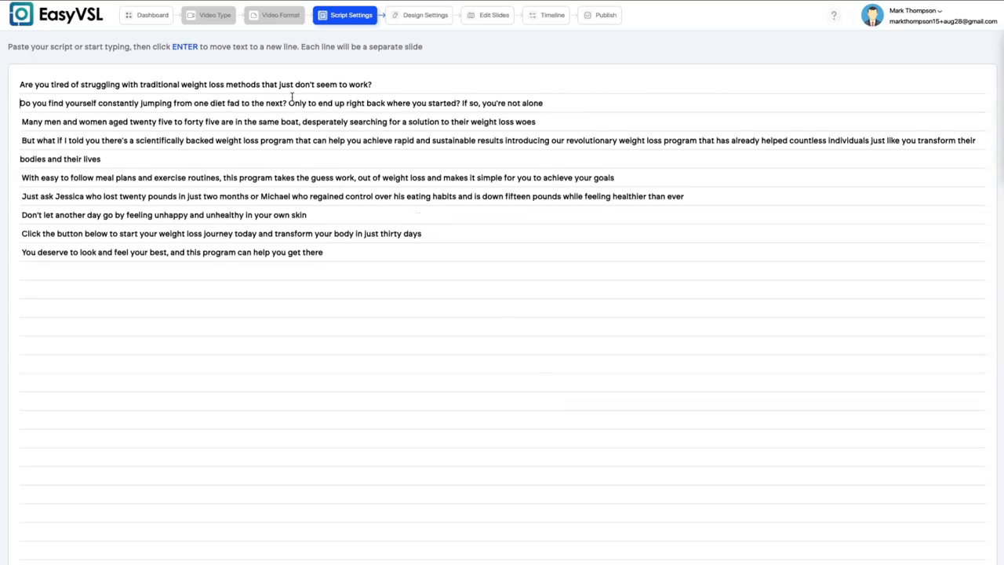
{"action": "left_click", "coordinate": [288, 103]}
{"action": "key", "text": "Return"}
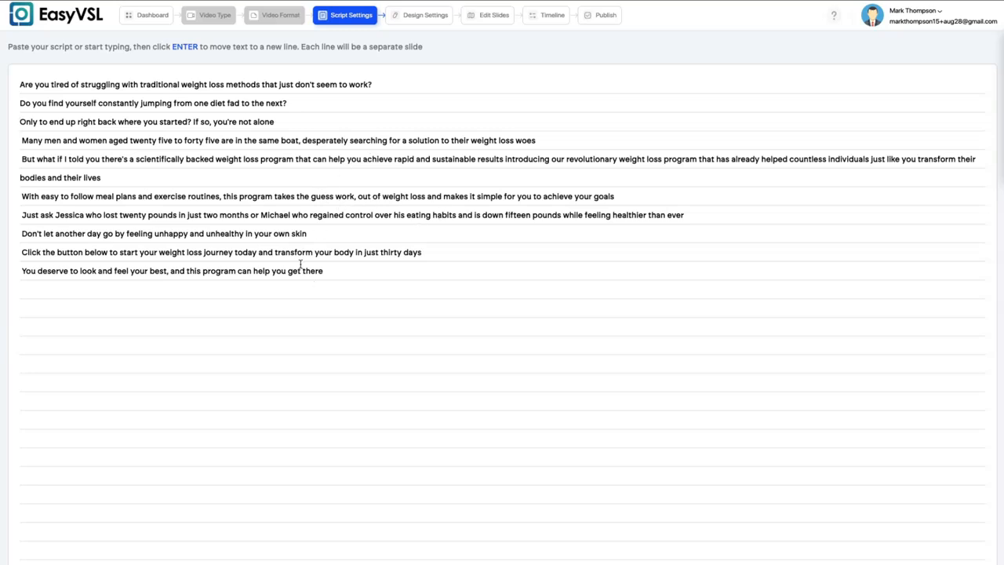
Step: Split the long script line before "introducing our revolutionary weight loss program", ending the first part with a period
{"action": "left_click", "coordinate": [504, 158]}
{"action": "type", "text": "."}
{"action": "key", "text": "Return"}
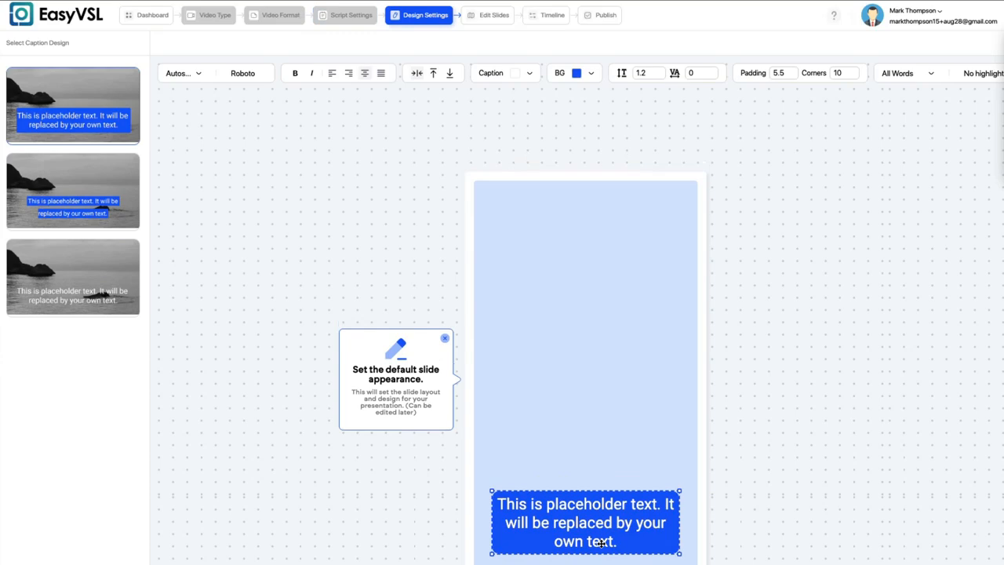
Step: Apply the second caption design, with each line of text on its own blue background, as the default slide appearance
{"action": "scroll", "coordinate": [602, 540], "scroll_direction": "down", "scroll_amount": 1}
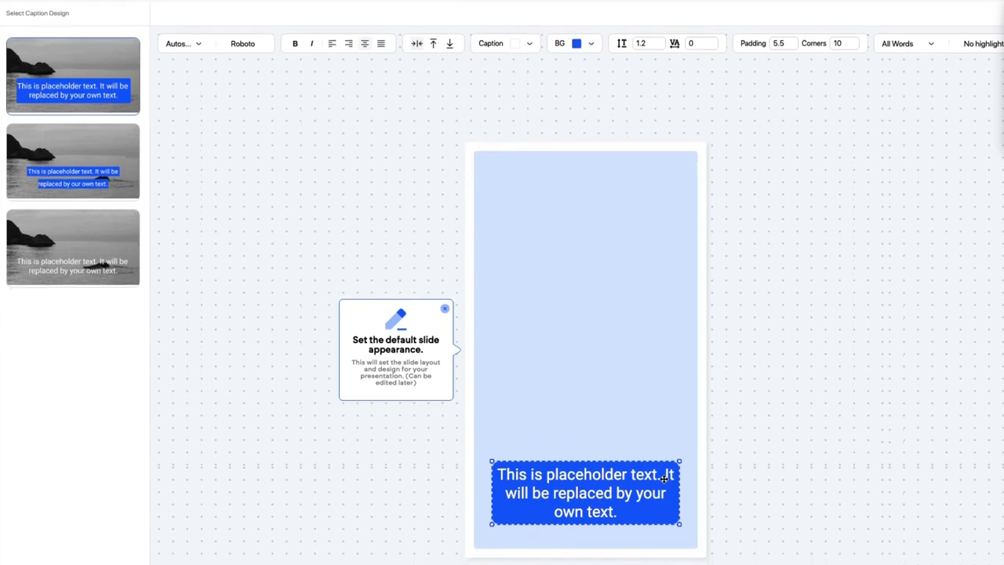
{"action": "left_click", "coordinate": [108, 172]}
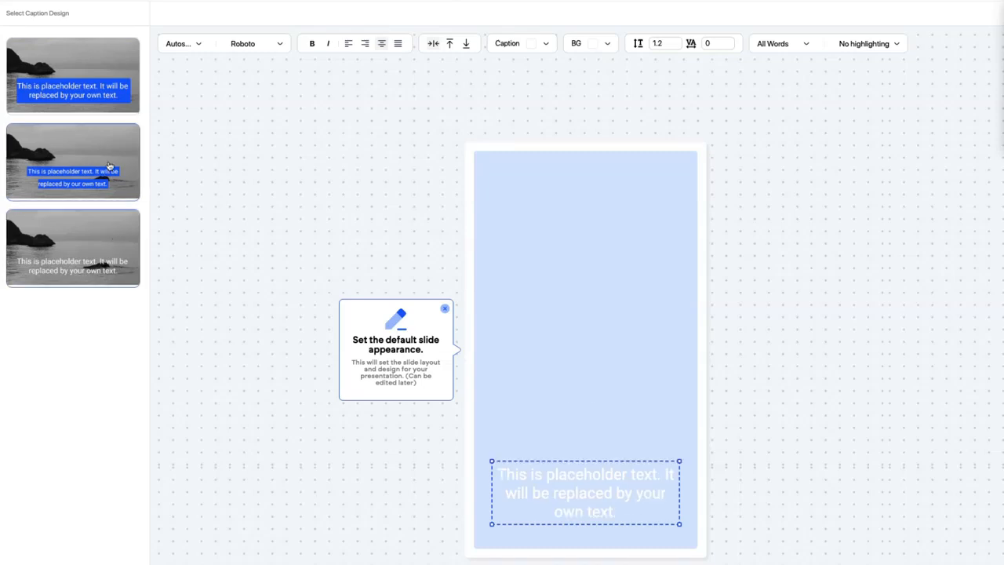
{"action": "left_click", "coordinate": [98, 91]}
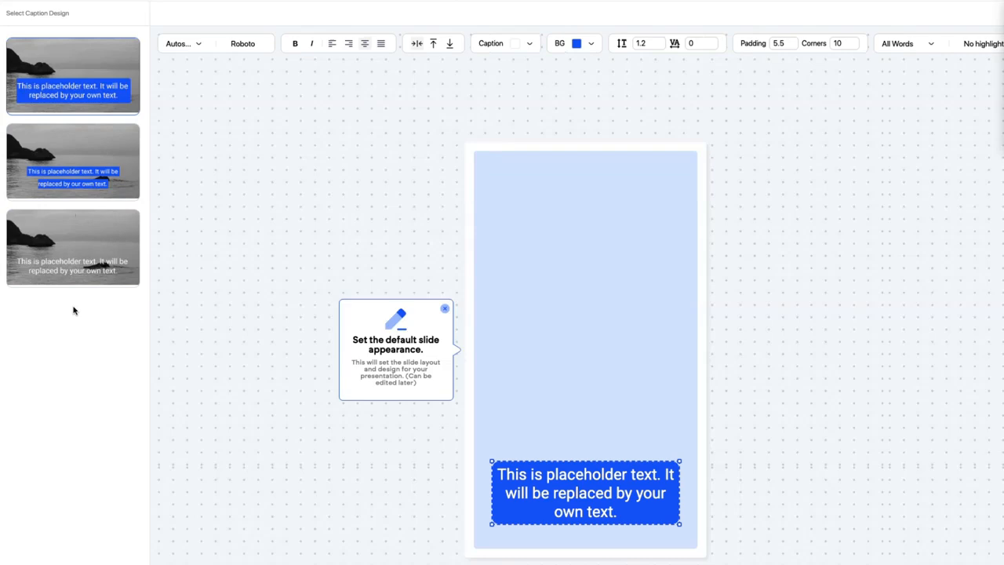
{"action": "left_click", "coordinate": [82, 192]}
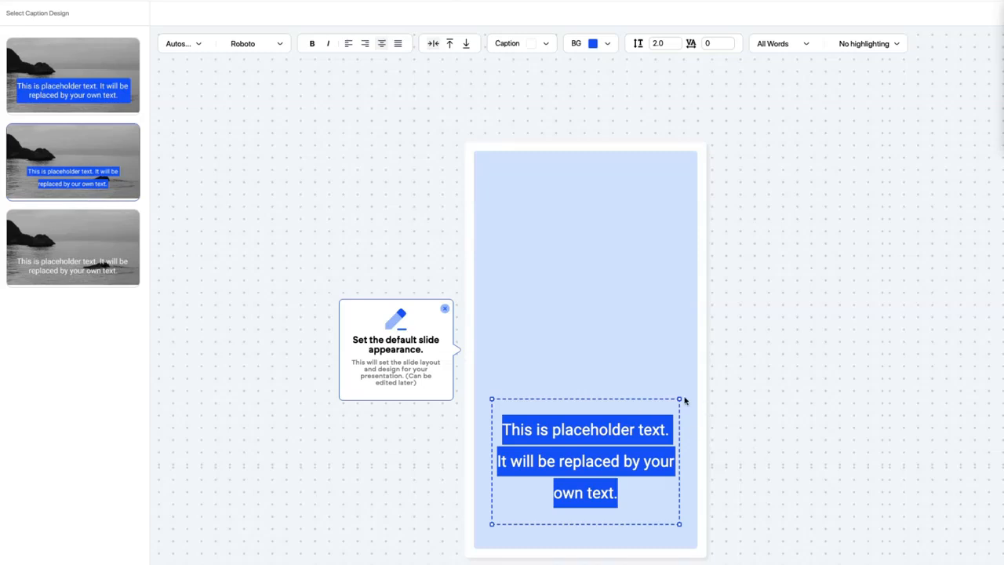
Step: Left-align the placeholder caption and resize its box so the text fits on two lines near the slide's lower edge
{"action": "left_click_drag", "start_coordinate": [678, 404], "coordinate": [639, 450]}
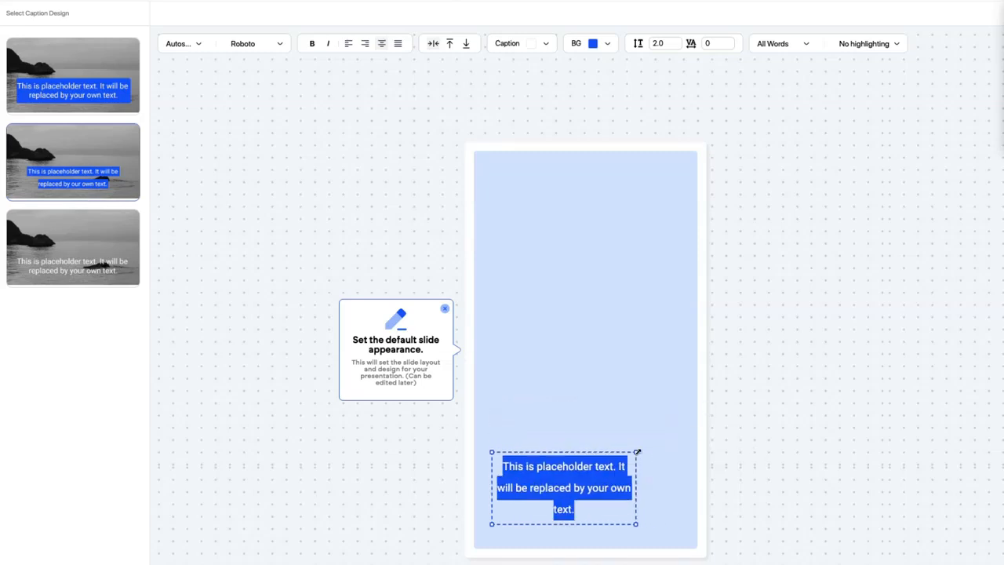
{"action": "left_click", "coordinate": [350, 44]}
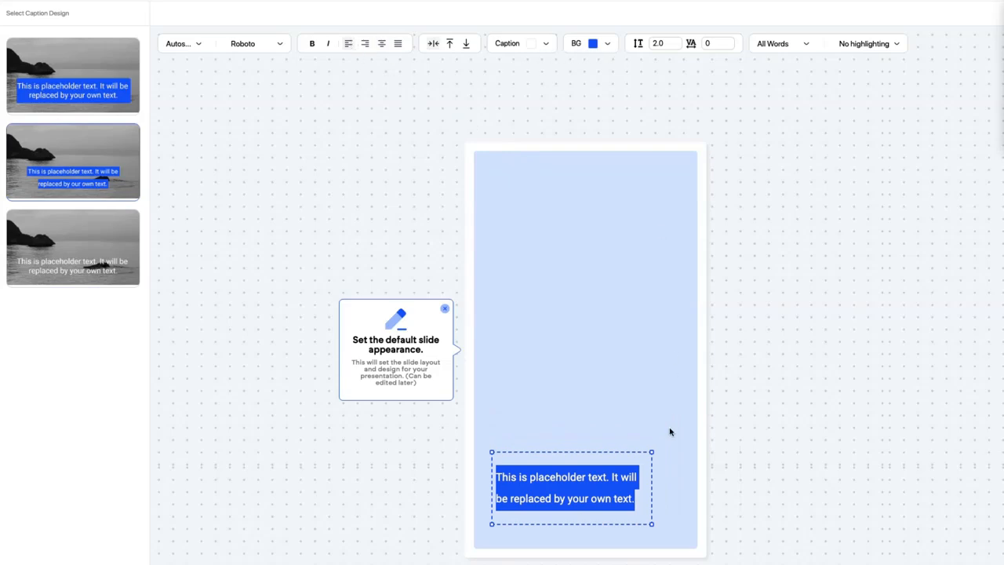
{"action": "left_click_drag", "start_coordinate": [651, 451], "coordinate": [677, 484]}
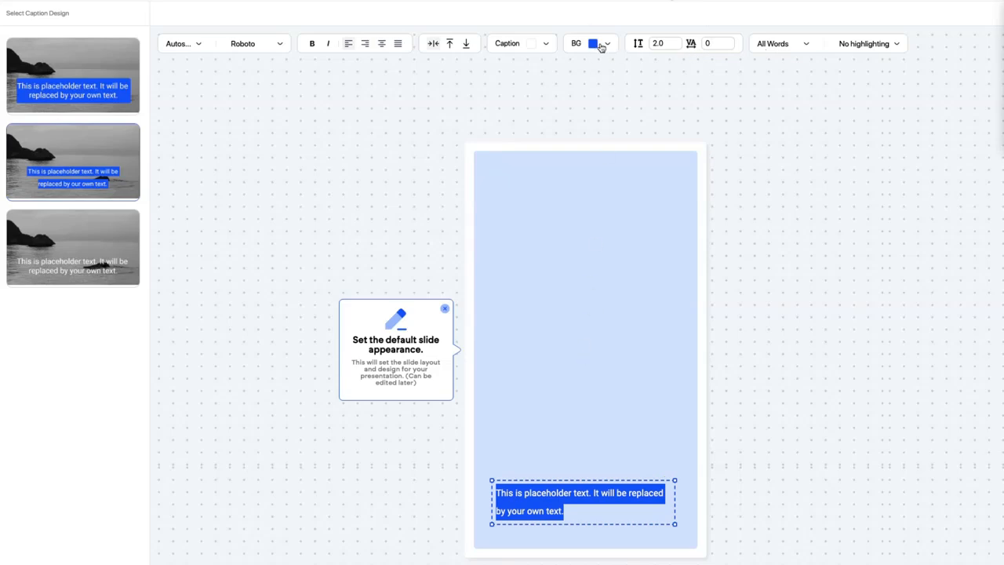
Step: Try red as the caption text colour and change it back to white
{"action": "left_click", "coordinate": [599, 47]}
{"action": "left_click", "coordinate": [597, 52]}
{"action": "left_click", "coordinate": [534, 46]}
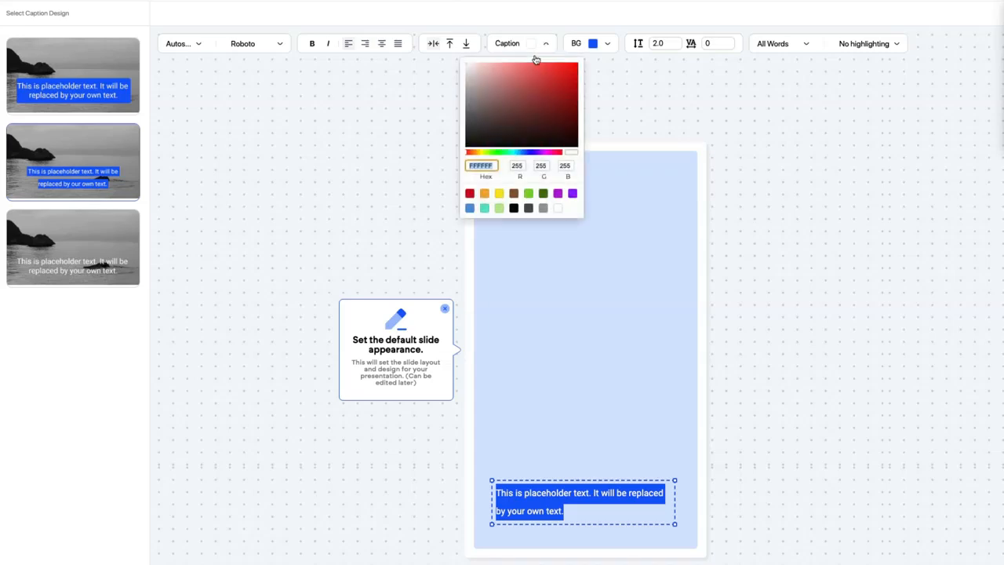
{"action": "left_click", "coordinate": [470, 194]}
{"action": "left_click", "coordinate": [532, 44]}
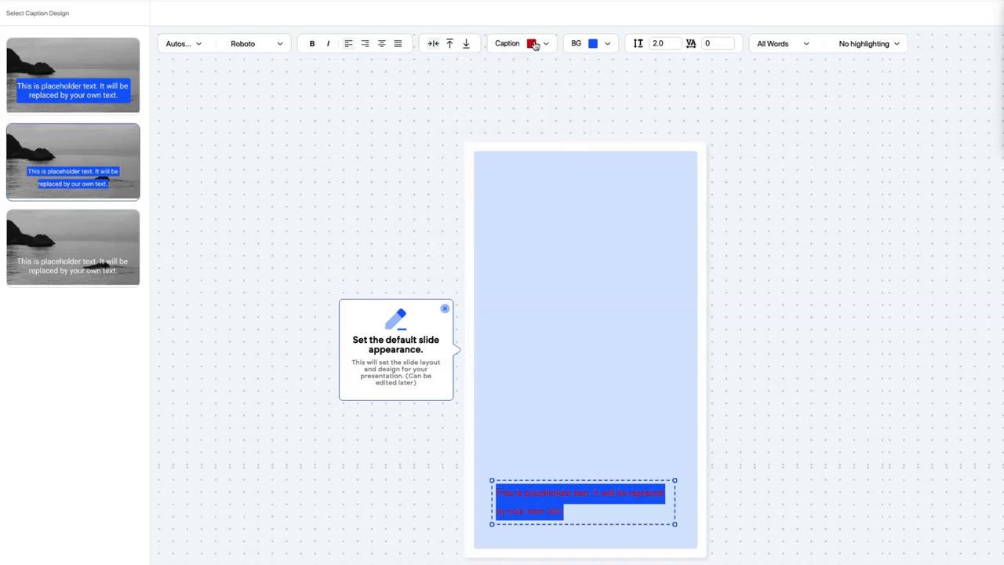
{"action": "left_click", "coordinate": [545, 43]}
{"action": "left_click", "coordinate": [557, 209]}
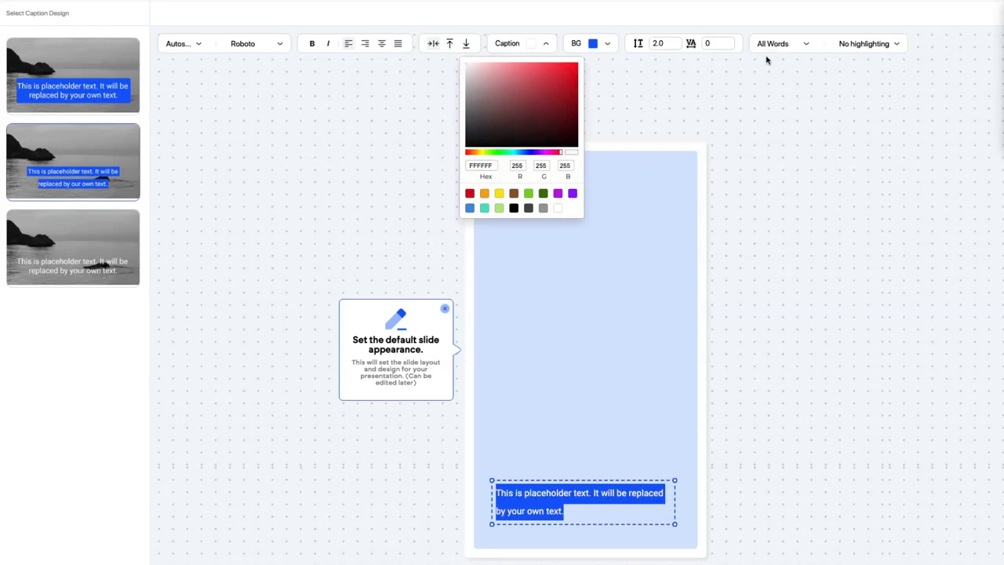
{"action": "left_click", "coordinate": [771, 24]}
Step: Turn on highlighting of the active word in the caption and set the highlight colour to green
{"action": "left_click", "coordinate": [841, 47]}
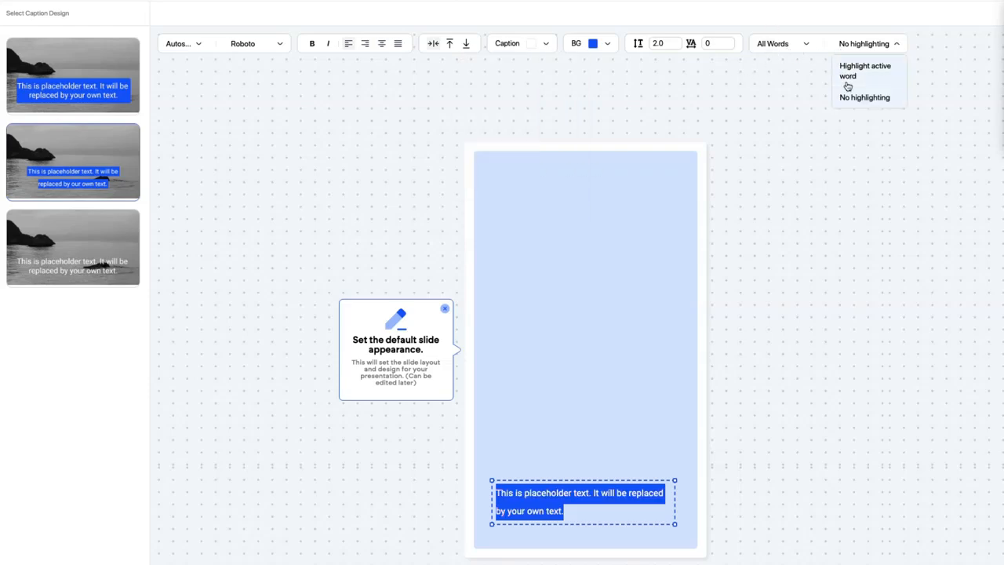
{"action": "left_click", "coordinate": [847, 76]}
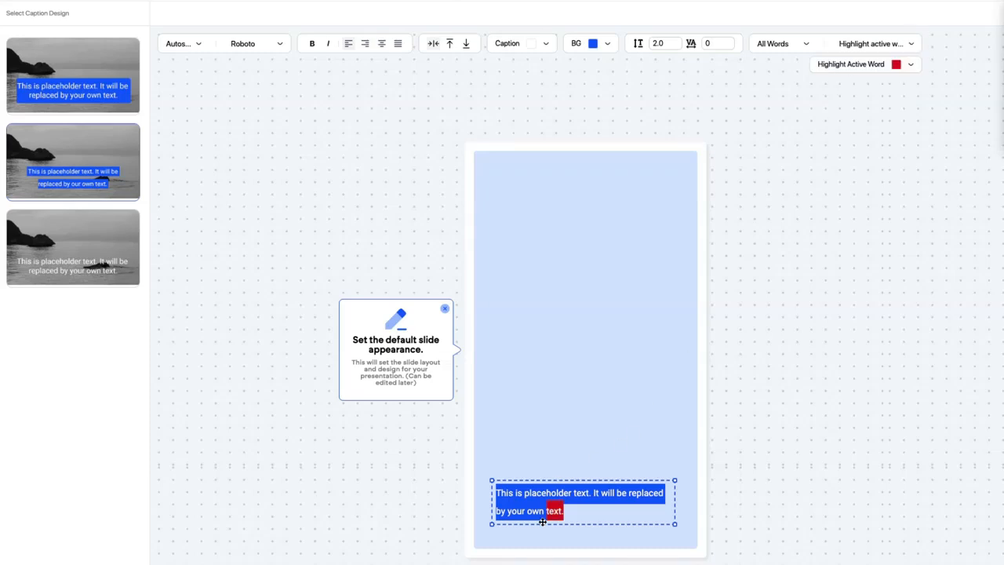
{"action": "left_click", "coordinate": [887, 69]}
{"action": "left_click", "coordinate": [858, 222]}
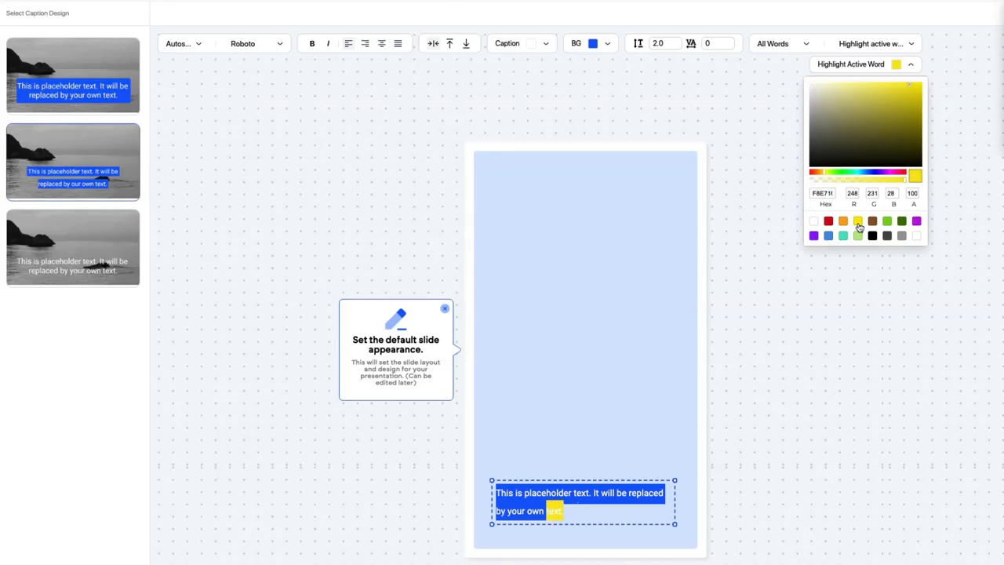
{"action": "left_click", "coordinate": [887, 222]}
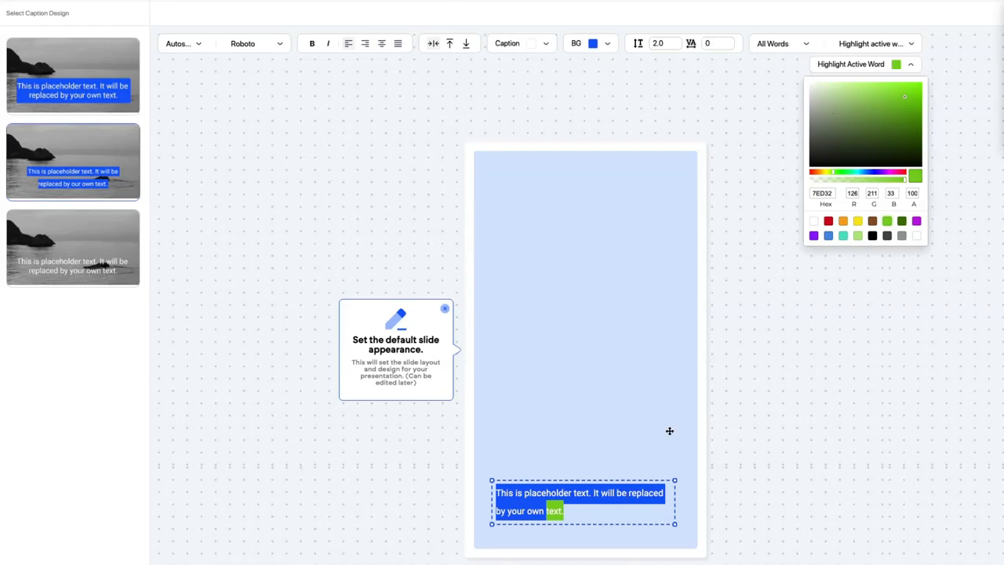
Step: Set the caption to appear one word at a time and change the active-word highlight colour to red
{"action": "left_click", "coordinate": [795, 47]}
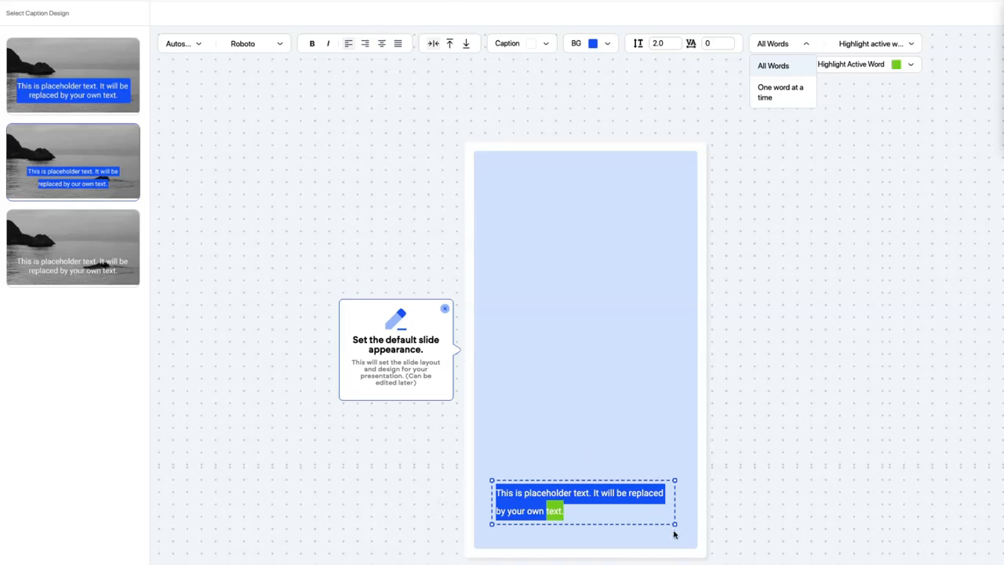
{"action": "left_click", "coordinate": [790, 95]}
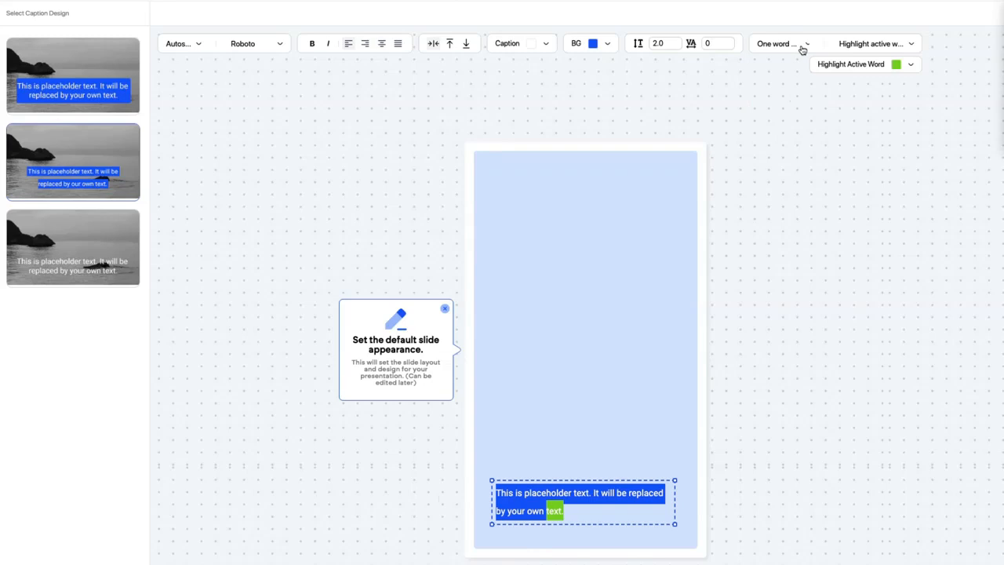
{"action": "left_click", "coordinate": [875, 68]}
{"action": "left_click", "coordinate": [828, 222]}
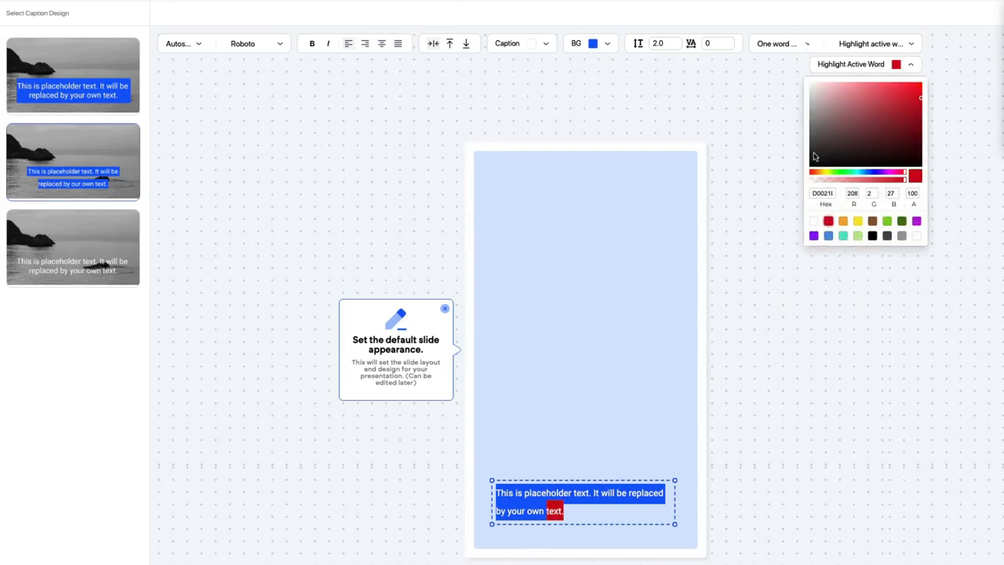
{"action": "left_click", "coordinate": [792, 21]}
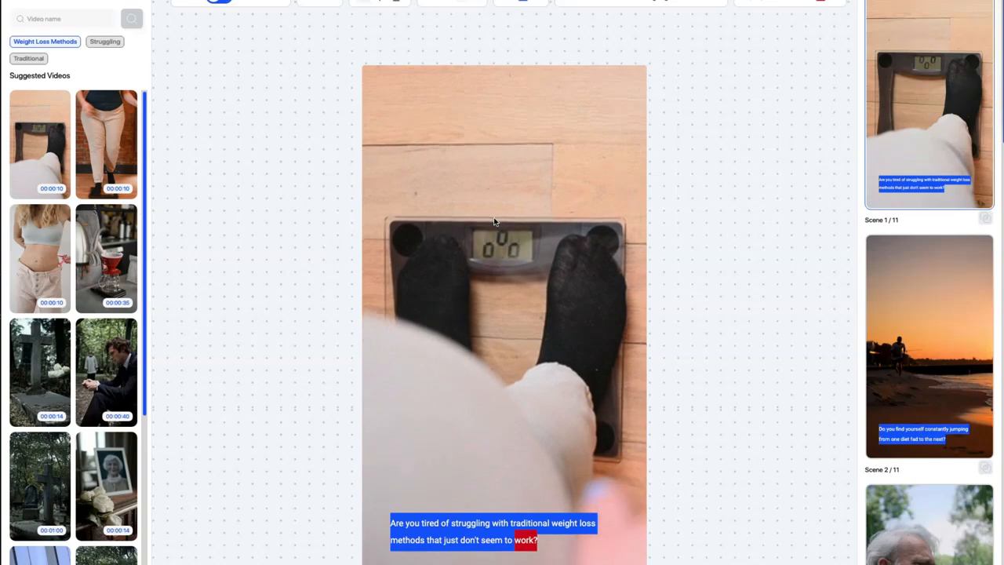
Step: Replace the video of scene 2 with the suggested 11-second clip of a man jumping in front of a crowd
{"action": "left_click", "coordinate": [921, 280]}
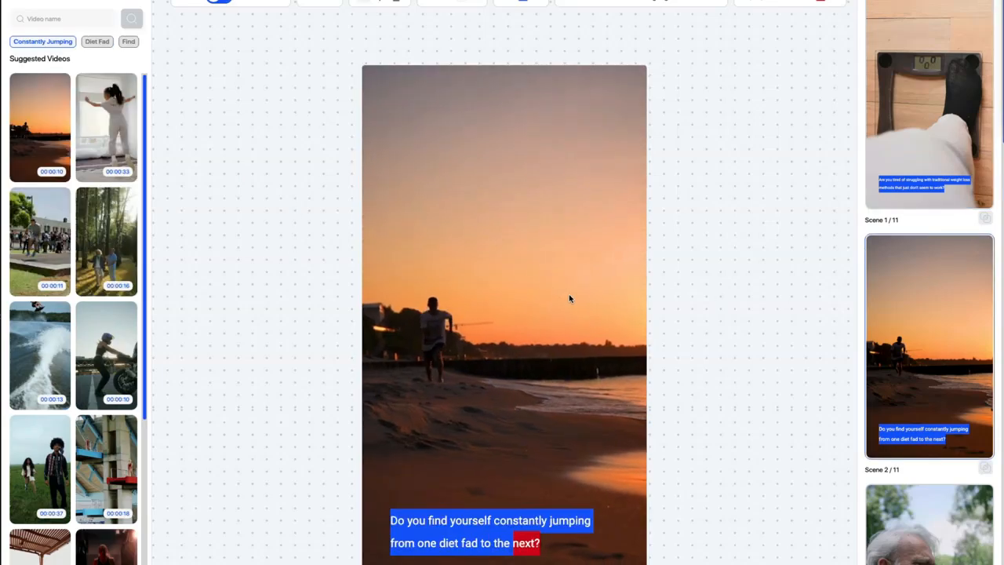
{"action": "scroll", "coordinate": [946, 513], "scroll_direction": "down", "scroll_amount": 2}
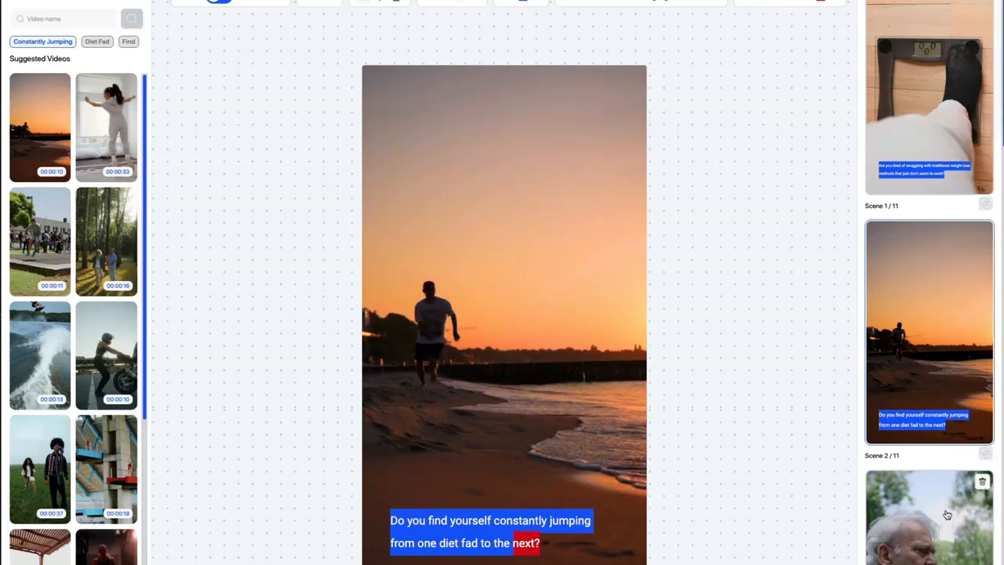
{"action": "scroll", "coordinate": [946, 510], "scroll_direction": "up", "scroll_amount": 2}
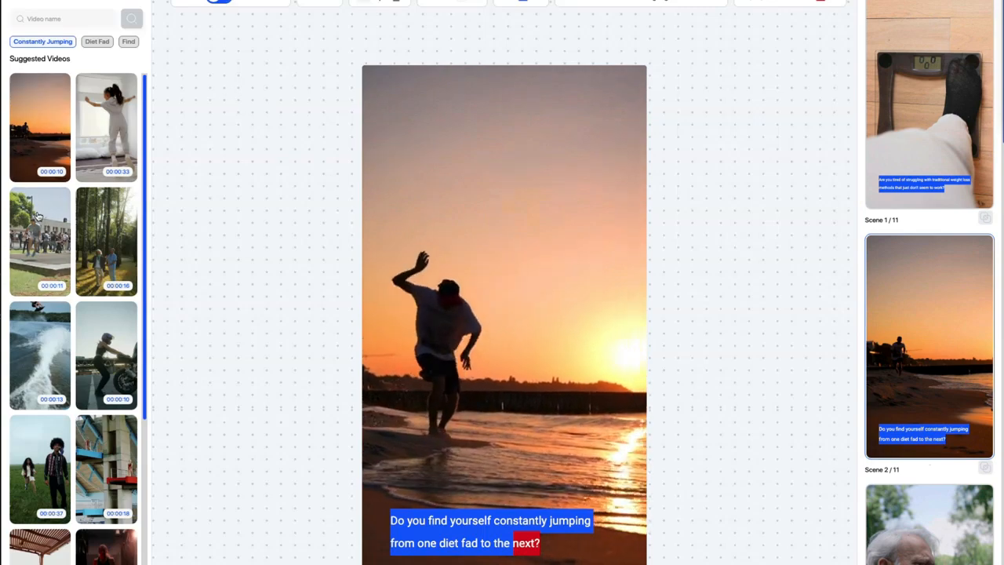
{"action": "left_click", "coordinate": [43, 247]}
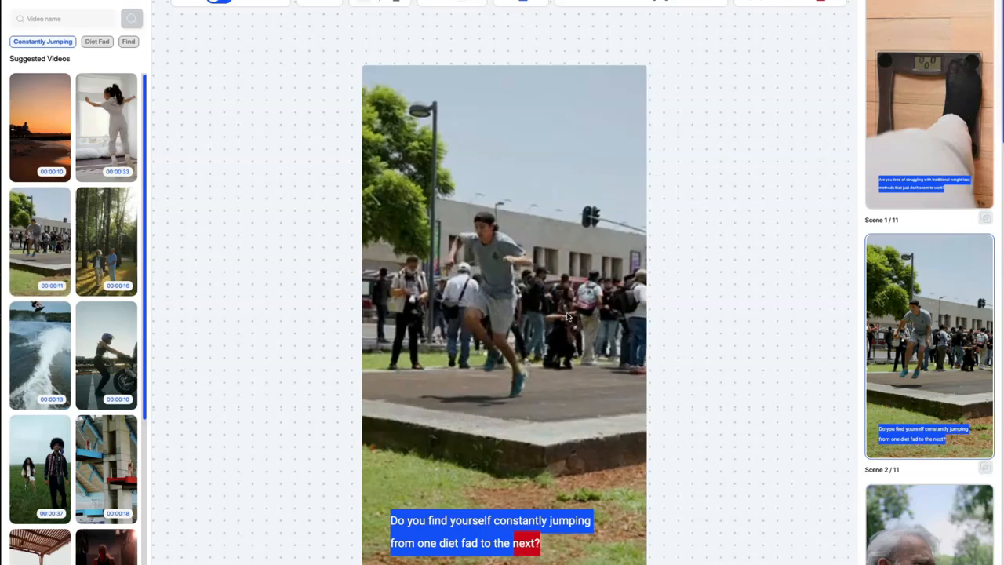
Step: Search the videos for "upset person" and use the clip of the man leaning his head against a wall for scene 2
{"action": "scroll", "coordinate": [114, 149], "scroll_direction": "down", "scroll_amount": 3}
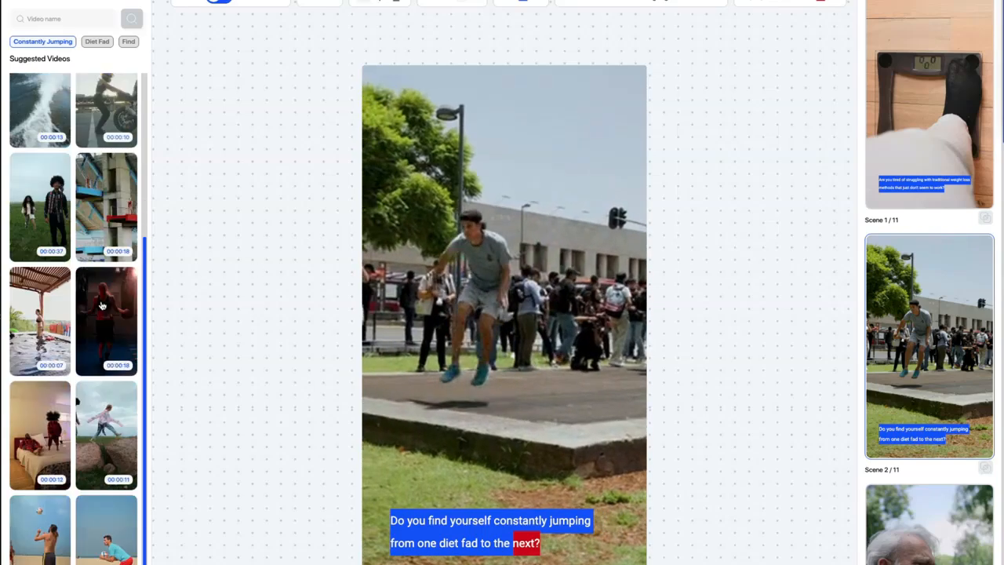
{"action": "scroll", "coordinate": [86, 424], "scroll_direction": "up", "scroll_amount": 3}
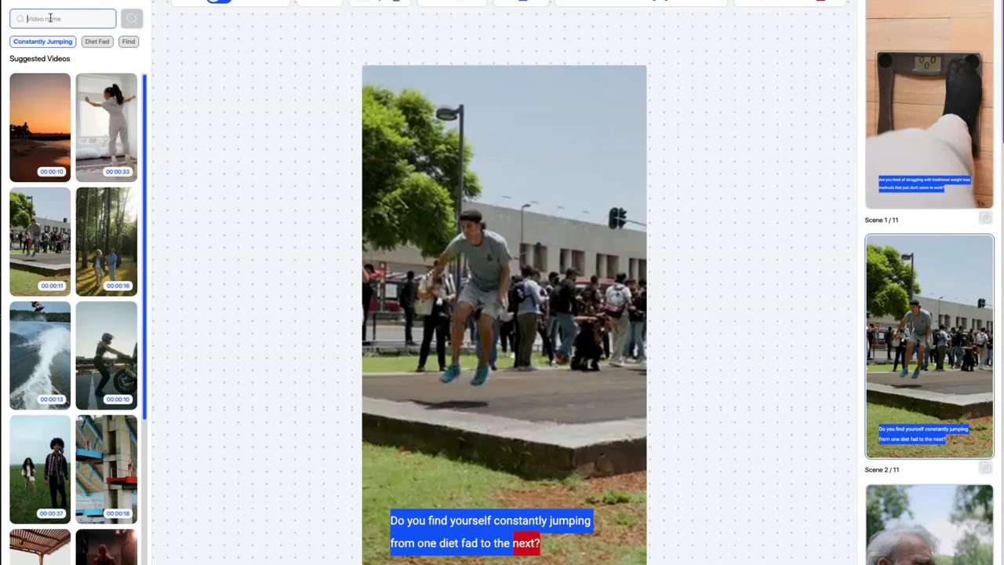
{"action": "type", "text": "s"}
{"action": "key", "text": "BackSpace"}
{"action": "type", "text": "upset person"}
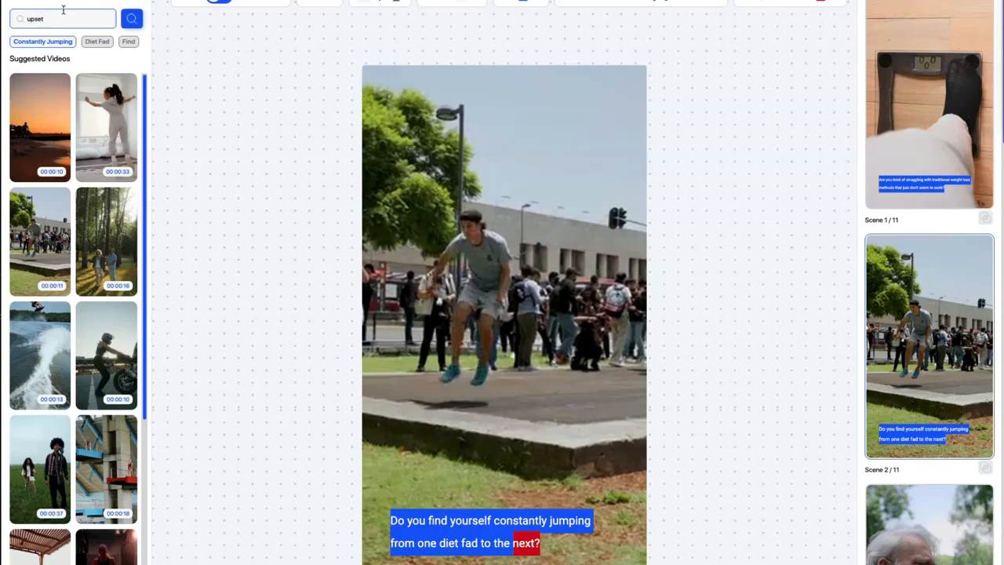
{"action": "left_click", "coordinate": [131, 18]}
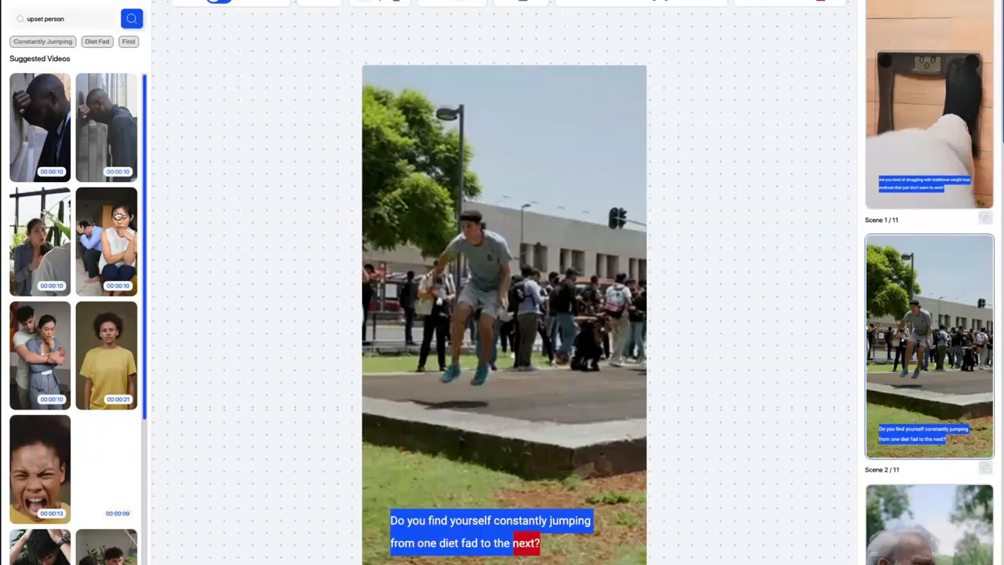
{"action": "left_click", "coordinate": [49, 126]}
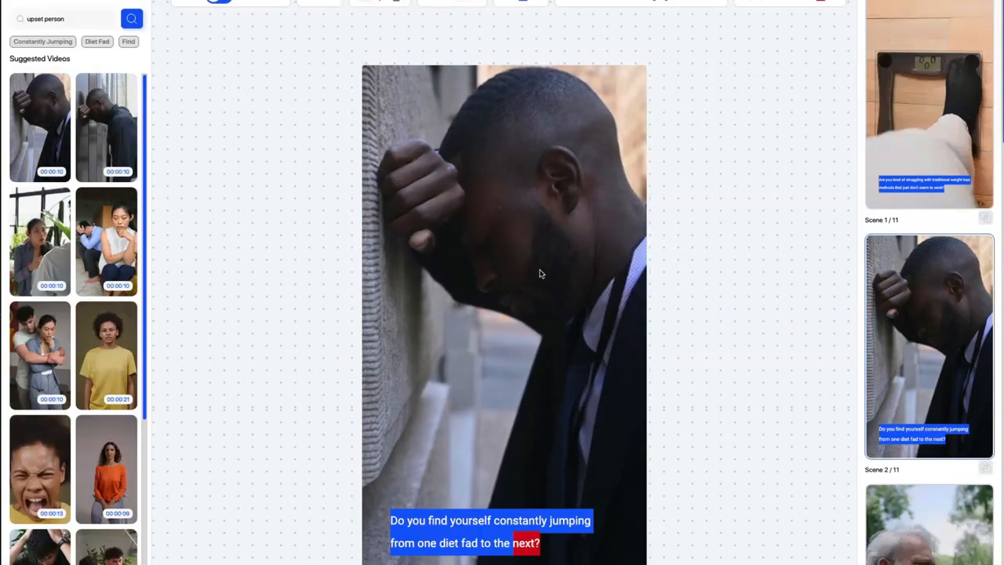
Step: View scene 5 and open the next scene, captioned "introducing our revolutionary weight loss program", for editing
{"action": "scroll", "coordinate": [928, 315], "scroll_direction": "down", "scroll_amount": 5}
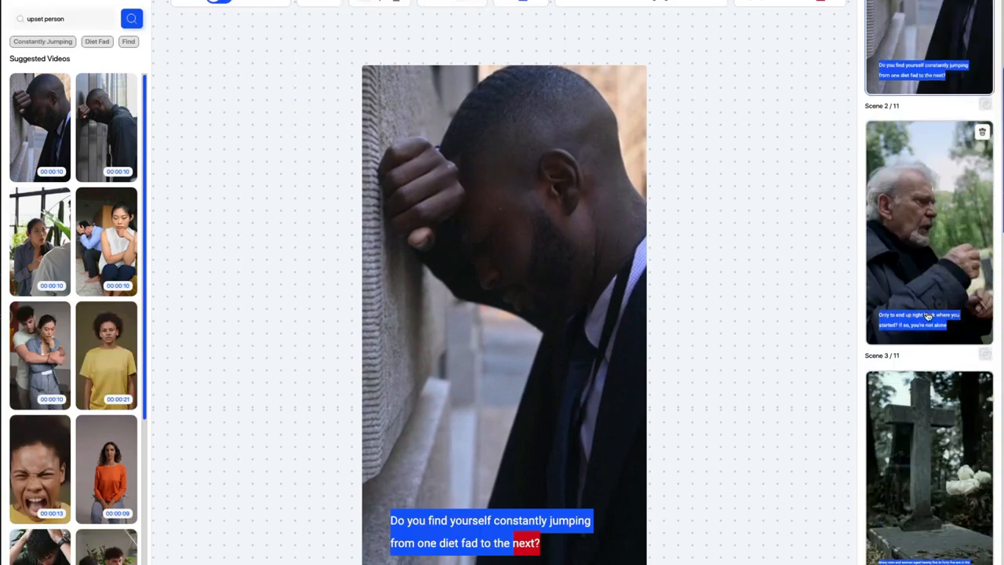
{"action": "scroll", "coordinate": [928, 315], "scroll_direction": "down", "scroll_amount": 4}
{"action": "left_click", "coordinate": [918, 394]}
{"action": "scroll", "coordinate": [918, 408], "scroll_direction": "down", "scroll_amount": 2}
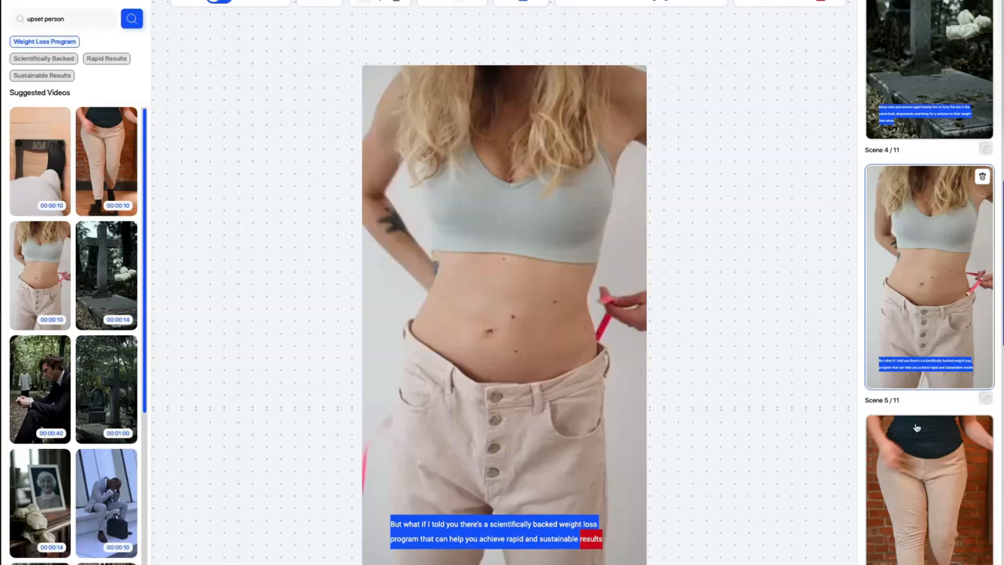
{"action": "left_click", "coordinate": [916, 427]}
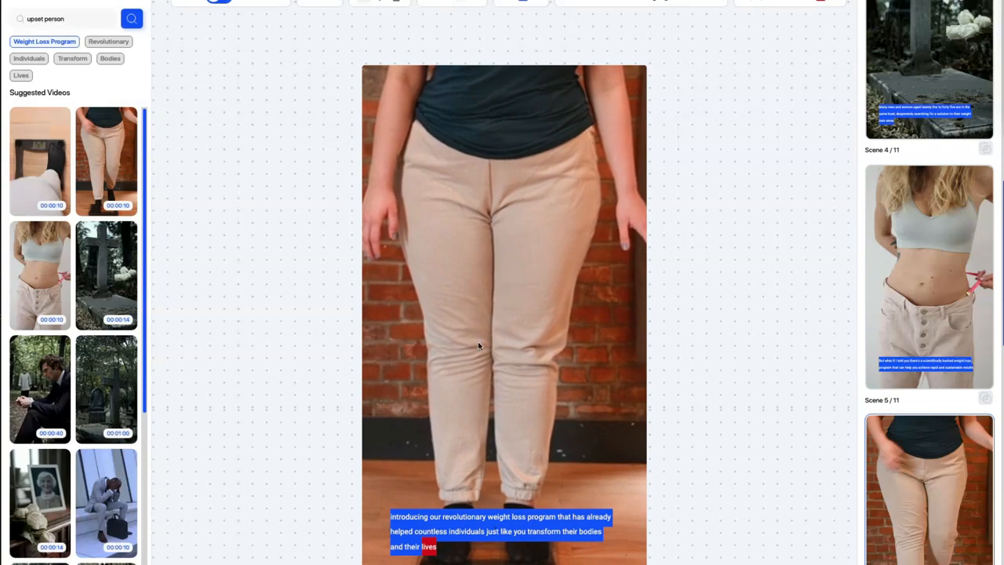
Step: Look through the suggested clips for scene 6 and search the videos for "weight loss"
{"action": "scroll", "coordinate": [89, 471], "scroll_direction": "down", "scroll_amount": 3}
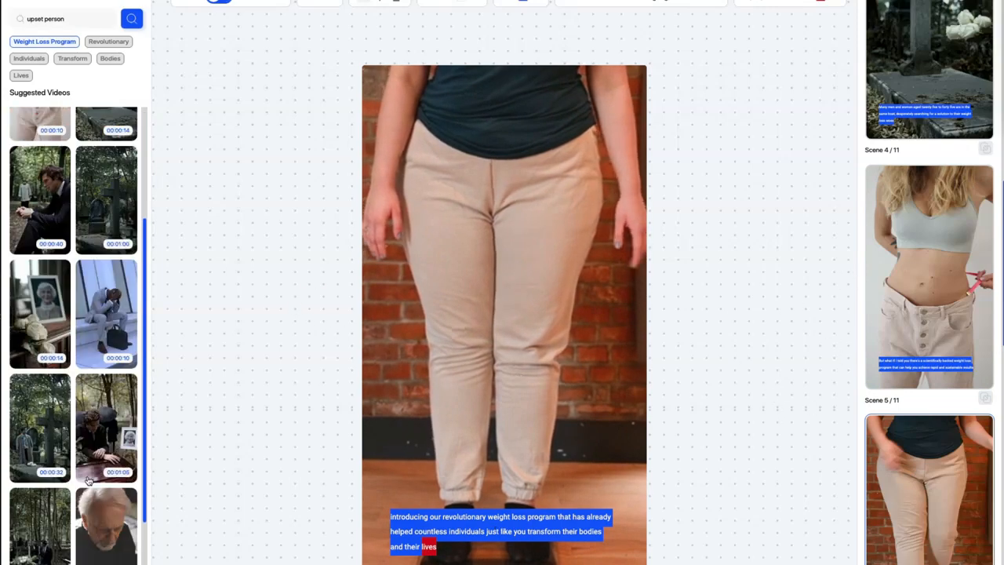
{"action": "scroll", "coordinate": [70, 275], "scroll_direction": "down", "scroll_amount": 2}
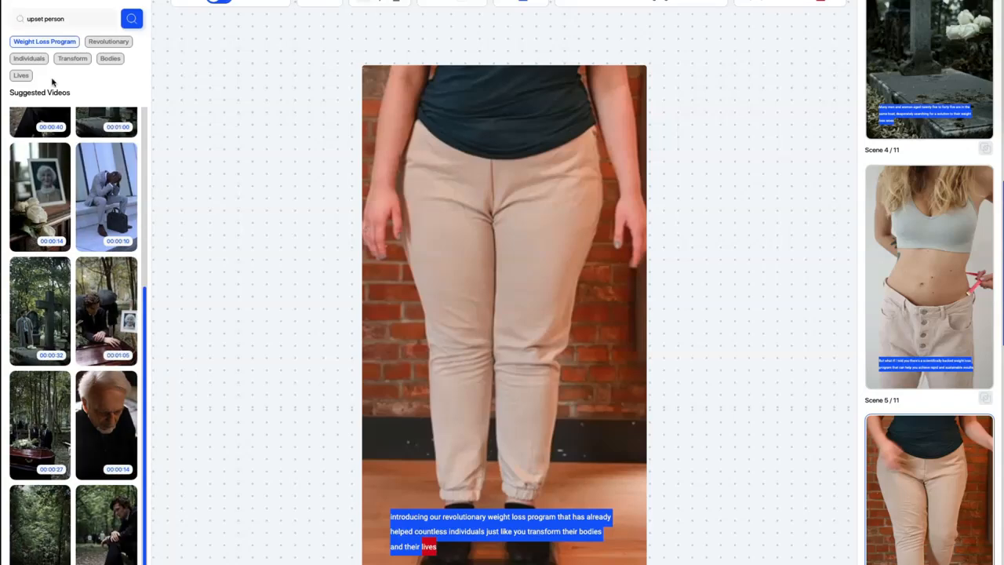
{"action": "left_click", "coordinate": [66, 19]}
{"action": "key", "text": "ctrl+a"}
{"action": "type", "text": "w"}
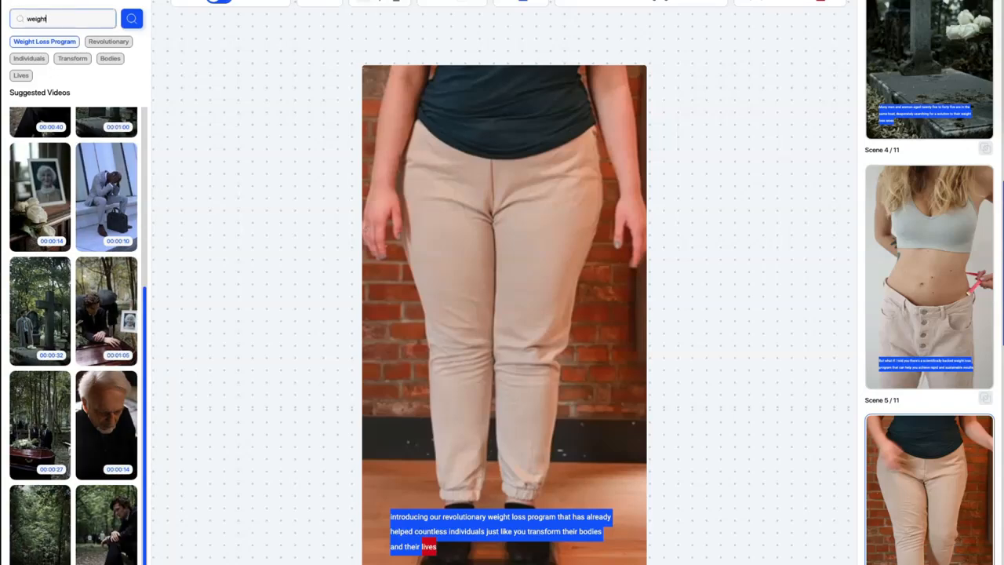
{"action": "left_click", "coordinate": [127, 20]}
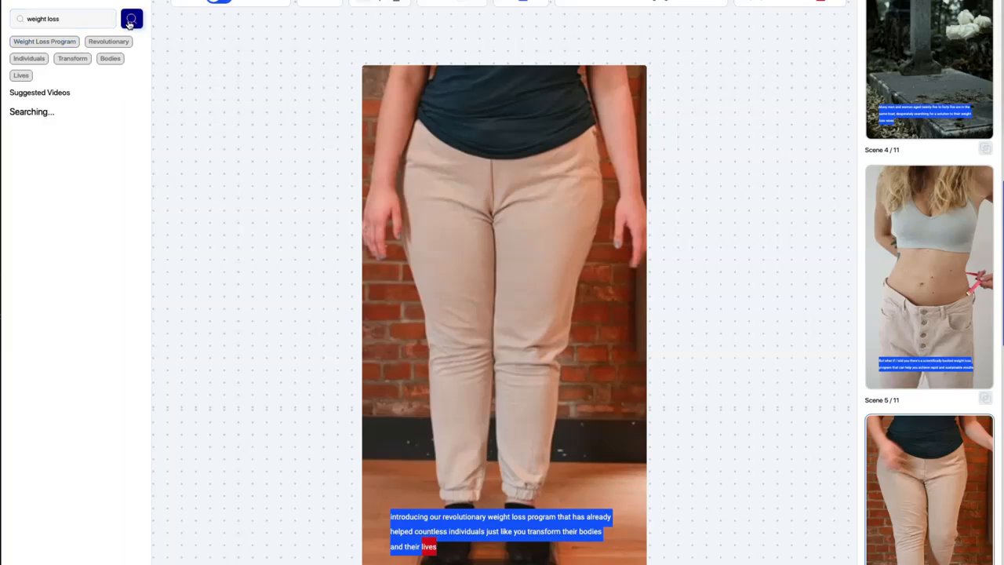
{"action": "scroll", "coordinate": [61, 322], "scroll_direction": "down", "scroll_amount": 2}
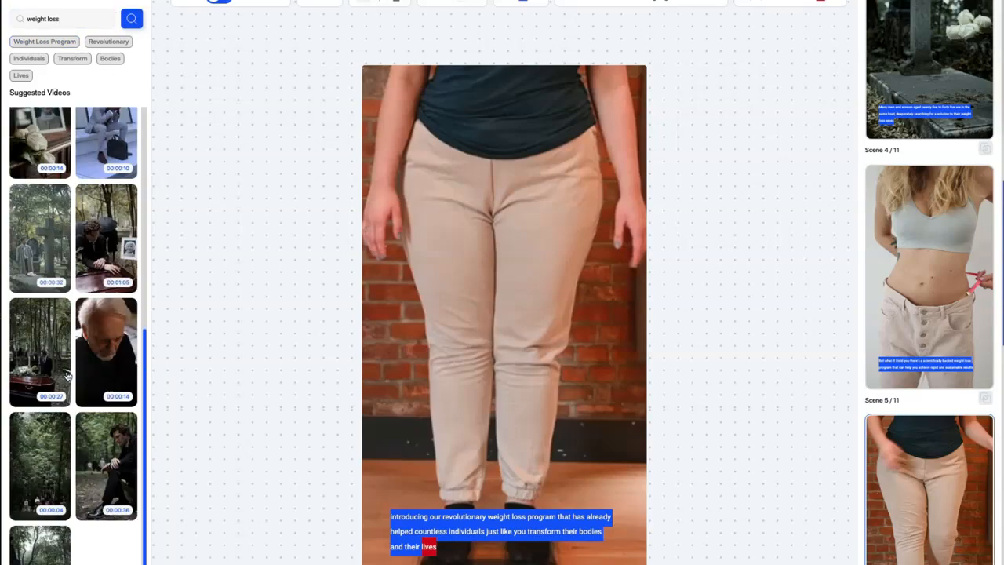
Step: Search the videos for "diet" and use the clip of a hand holding raspberries and blueberries for scene 6
{"action": "triple_click", "coordinate": [40, 18]}
{"action": "type", "text": "diet"}
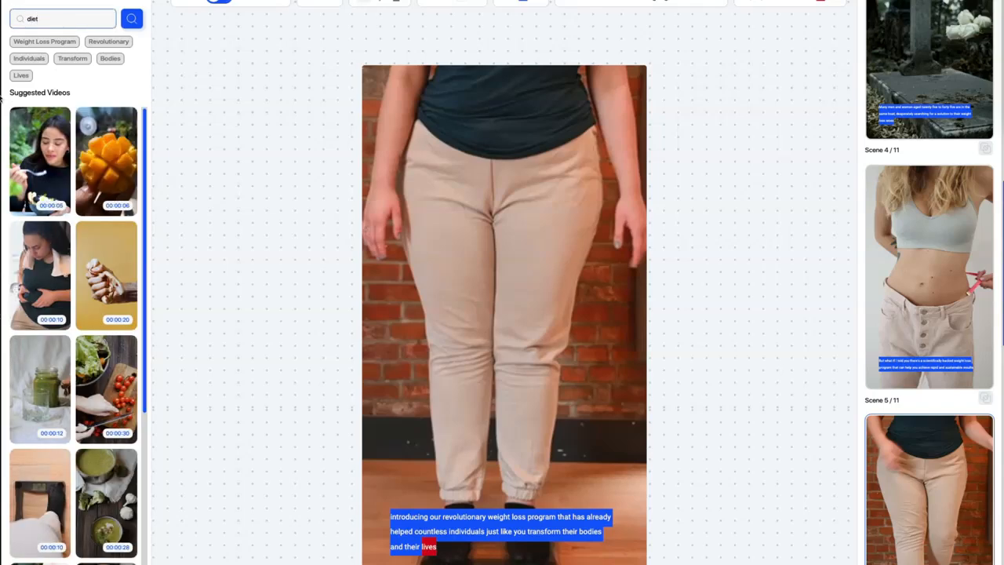
{"action": "scroll", "coordinate": [82, 520], "scroll_direction": "down", "scroll_amount": 5}
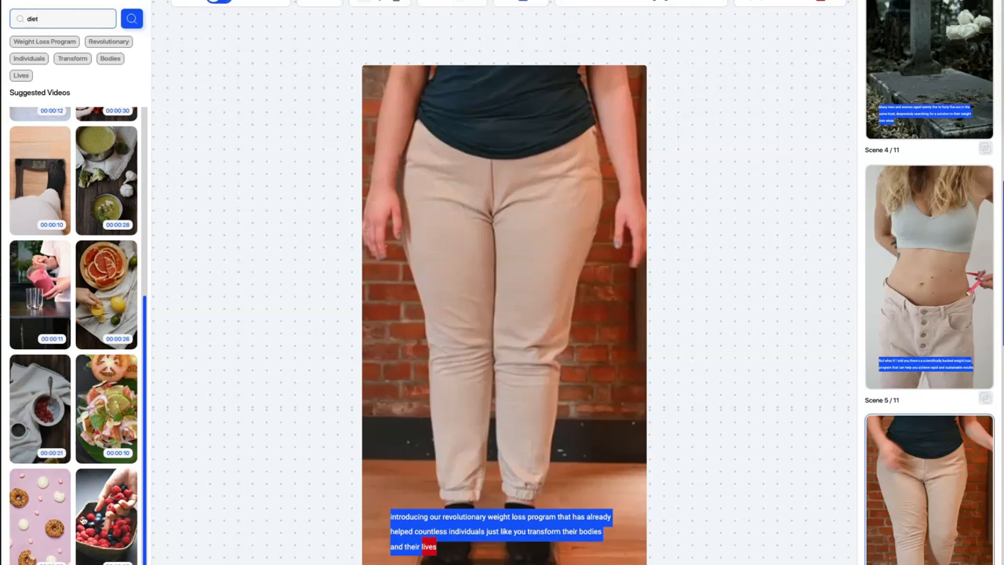
{"action": "left_click", "coordinate": [82, 519]}
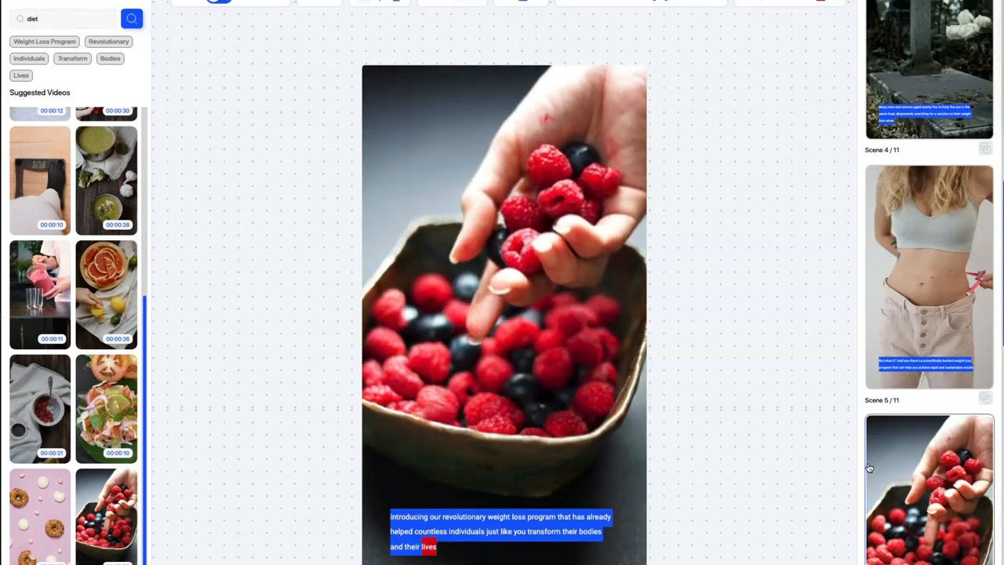
Step: Replace the video of scene 7 with the suggested 7-second clip of a woman in a green dress holding a plate
{"action": "scroll", "coordinate": [869, 468], "scroll_direction": "down", "scroll_amount": 4}
{"action": "left_click", "coordinate": [928, 452]}
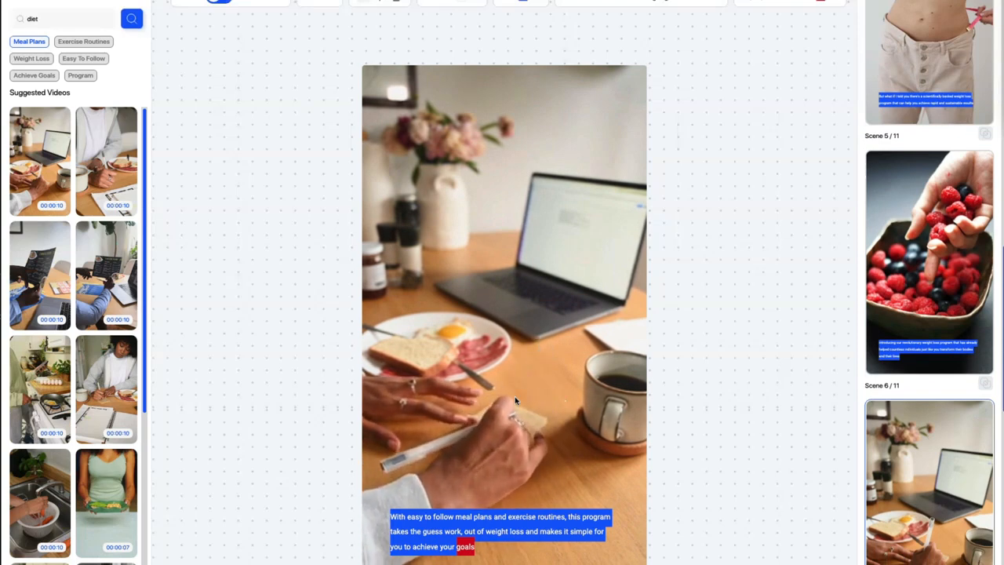
{"action": "scroll", "coordinate": [933, 463], "scroll_direction": "down", "scroll_amount": 4}
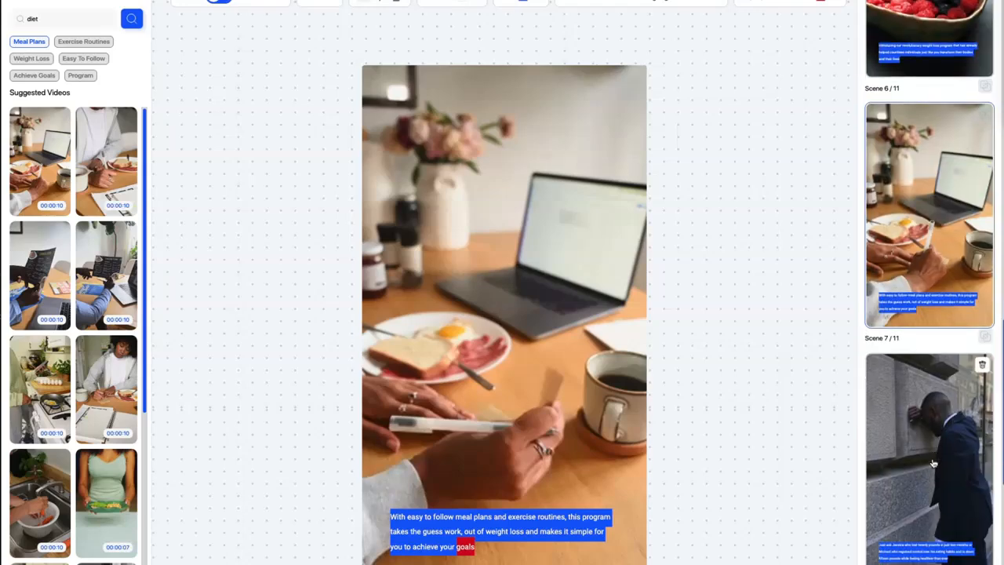
{"action": "scroll", "coordinate": [932, 463], "scroll_direction": "down", "scroll_amount": 4}
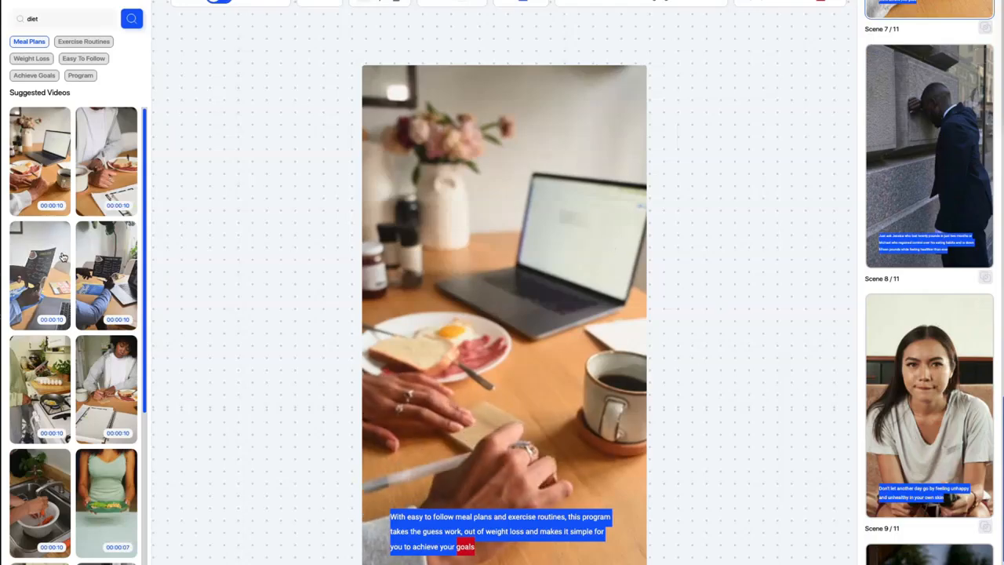
{"action": "left_click", "coordinate": [129, 477]}
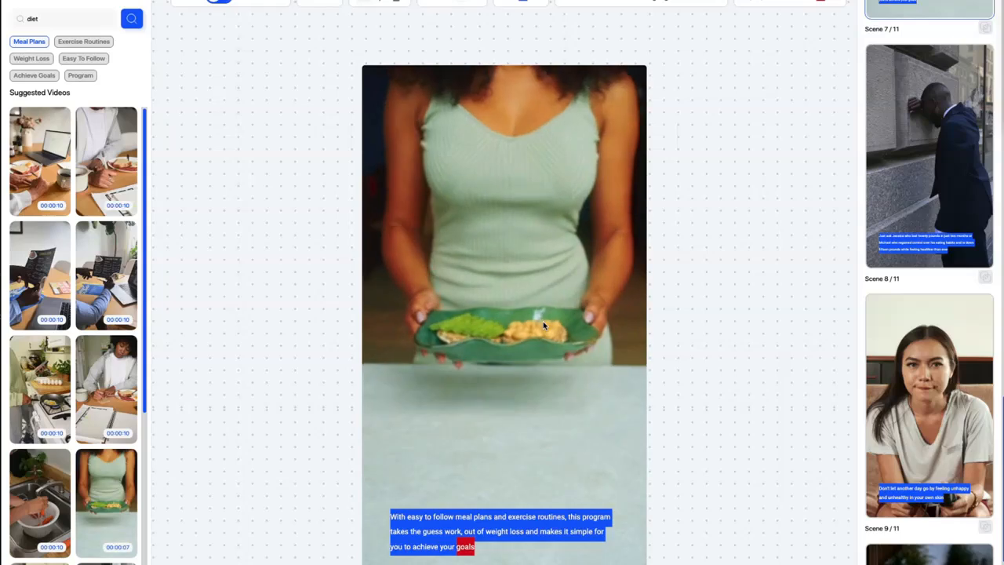
{"action": "scroll", "coordinate": [913, 156], "scroll_direction": "up", "scroll_amount": 15}
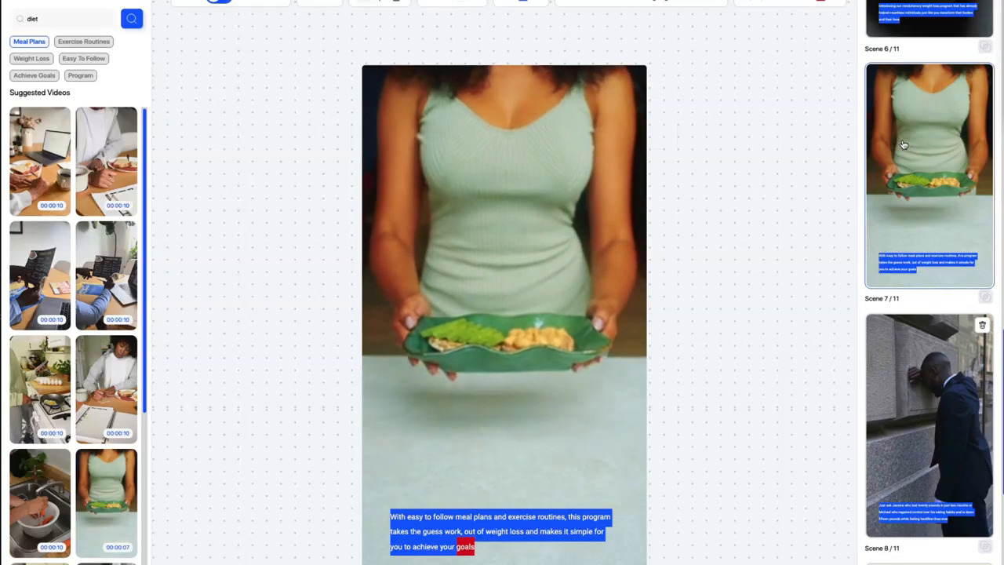
{"action": "scroll", "coordinate": [913, 156], "scroll_direction": "up", "scroll_amount": 3}
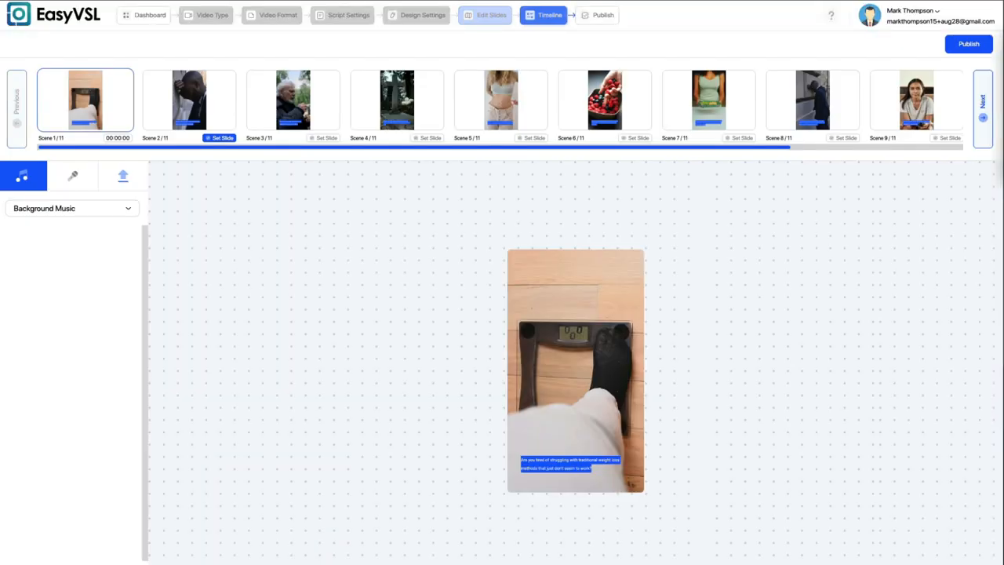
{"action": "left_click", "coordinate": [137, 181]}
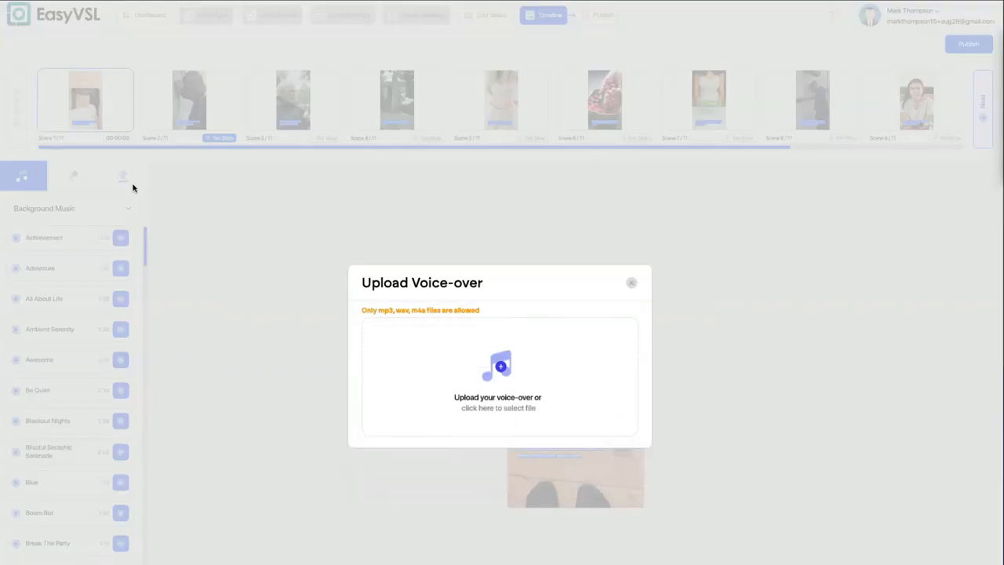
{"action": "left_click", "coordinate": [448, 397]}
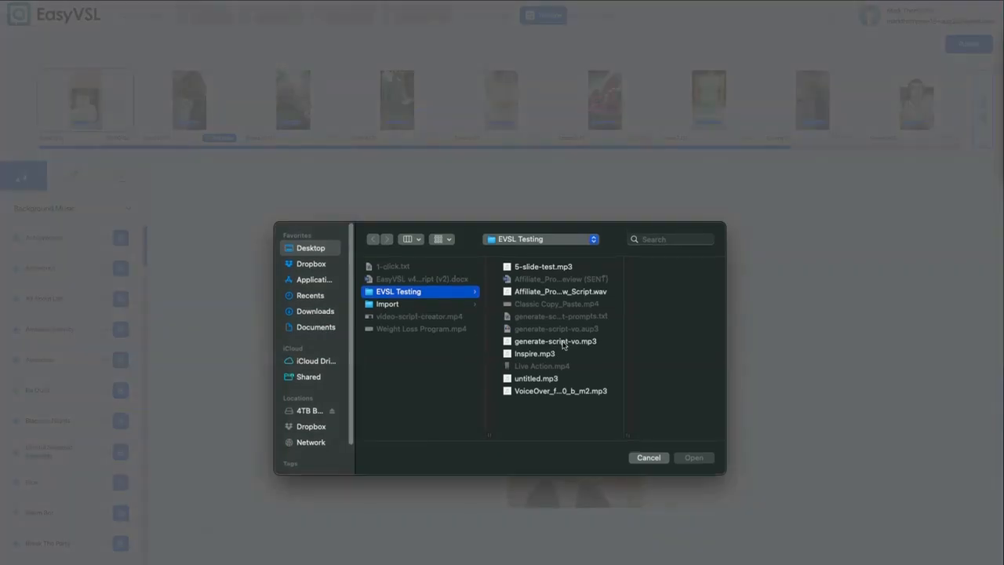
{"action": "left_click", "coordinate": [653, 458]}
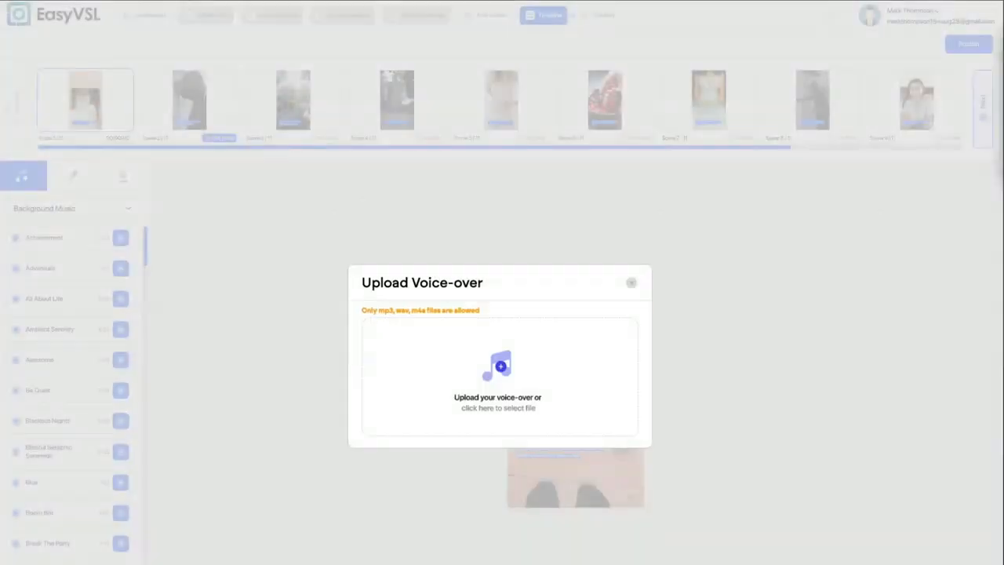
{"action": "left_click", "coordinate": [629, 287]}
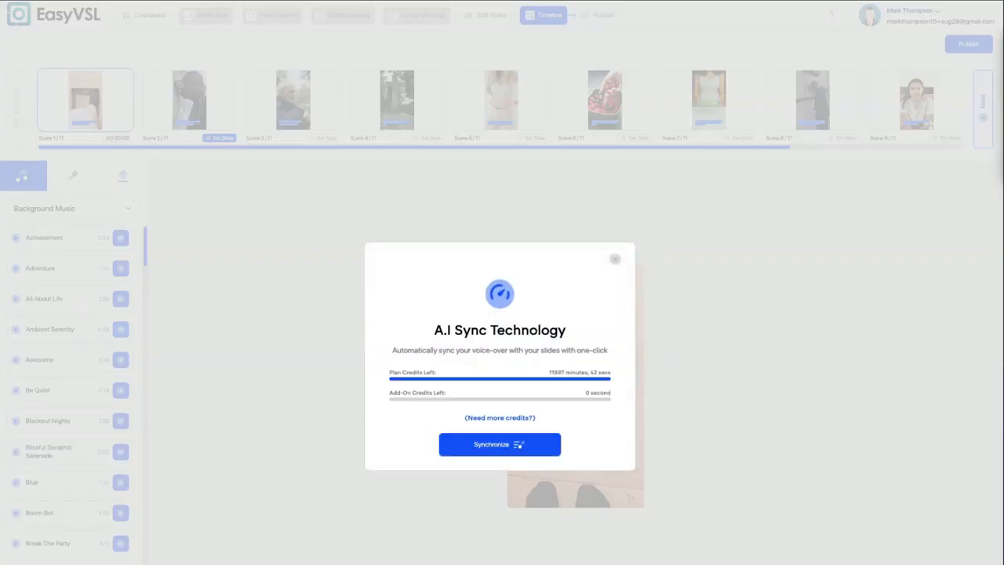
Step: Synchronize the generate-script-vo.mp3 voice-over with the slides using A.I Sync Technology and generate its text
{"action": "left_click", "coordinate": [490, 444]}
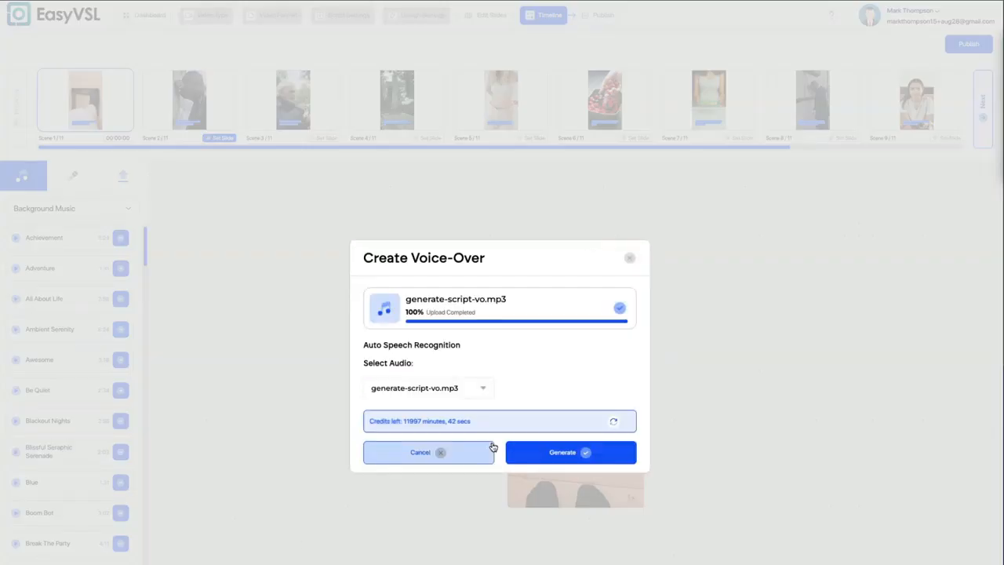
{"action": "left_click", "coordinate": [548, 455]}
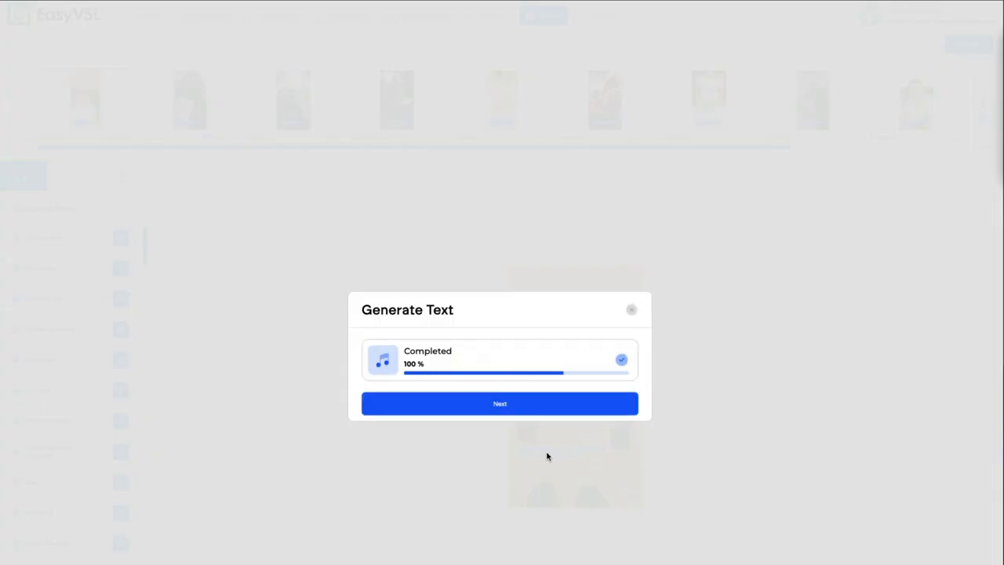
{"action": "left_click", "coordinate": [533, 403]}
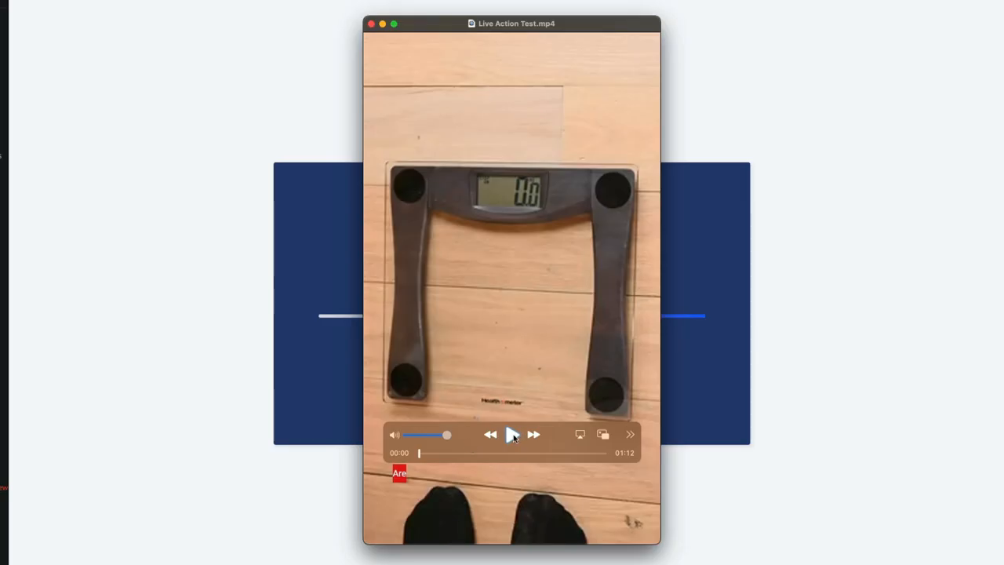
Step: Play the opening of the rendered Live Action Test.mp4, then close it and return to the project dashboard
{"action": "left_click", "coordinate": [512, 434]}
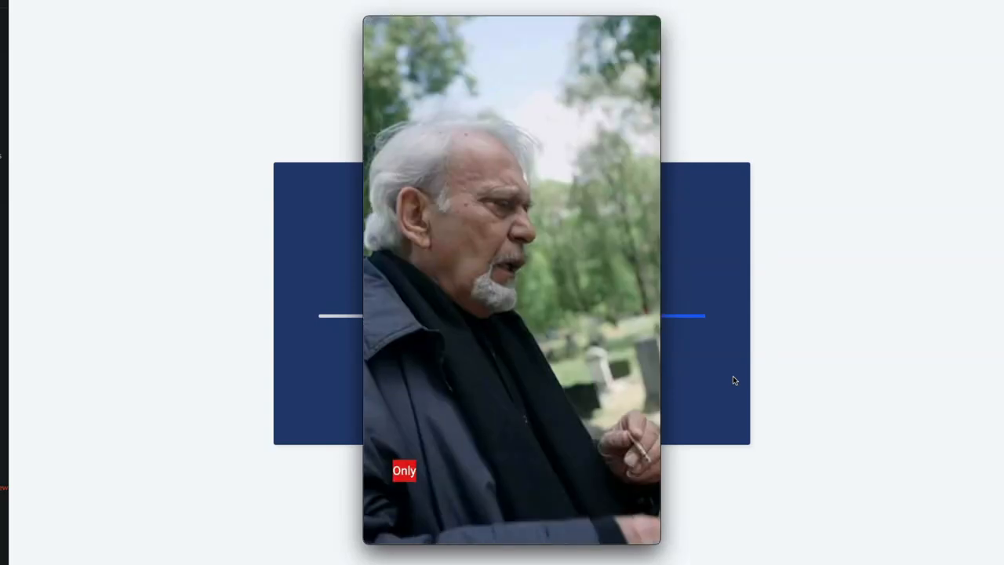
{"action": "mouse_move", "coordinate": [632, 381]}
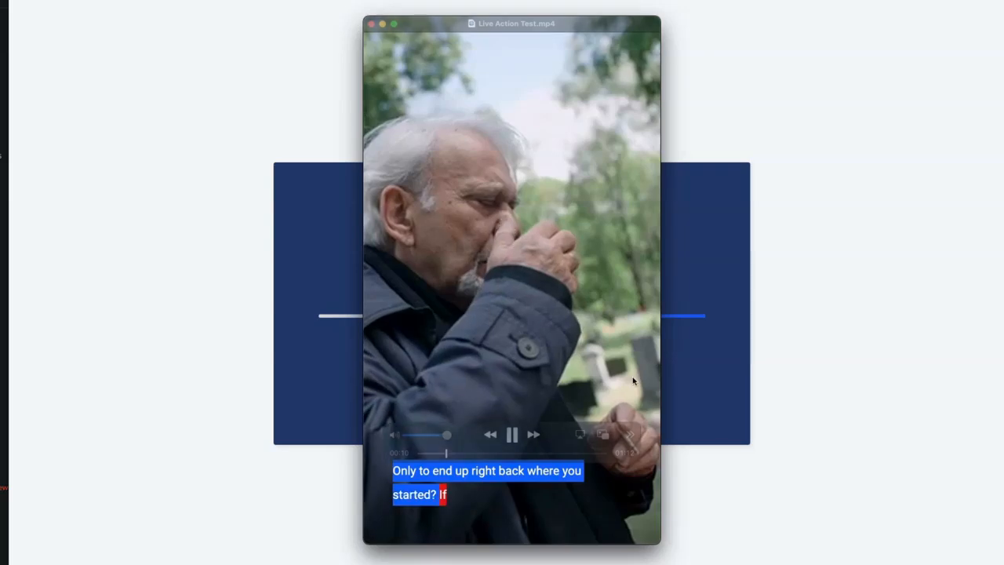
{"action": "left_click", "coordinate": [512, 434]}
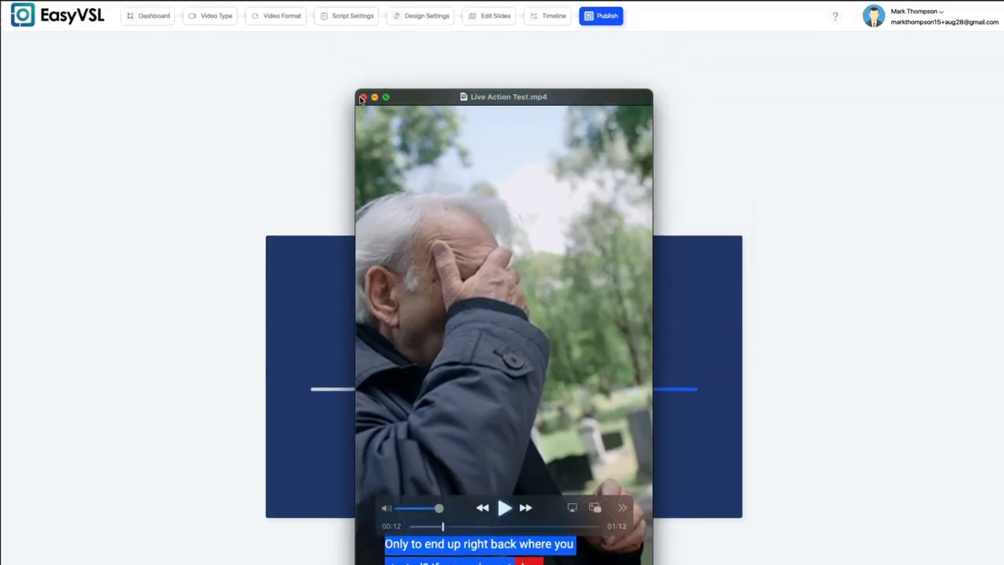
{"action": "left_click", "coordinate": [361, 98]}
{"action": "left_click", "coordinate": [157, 22]}
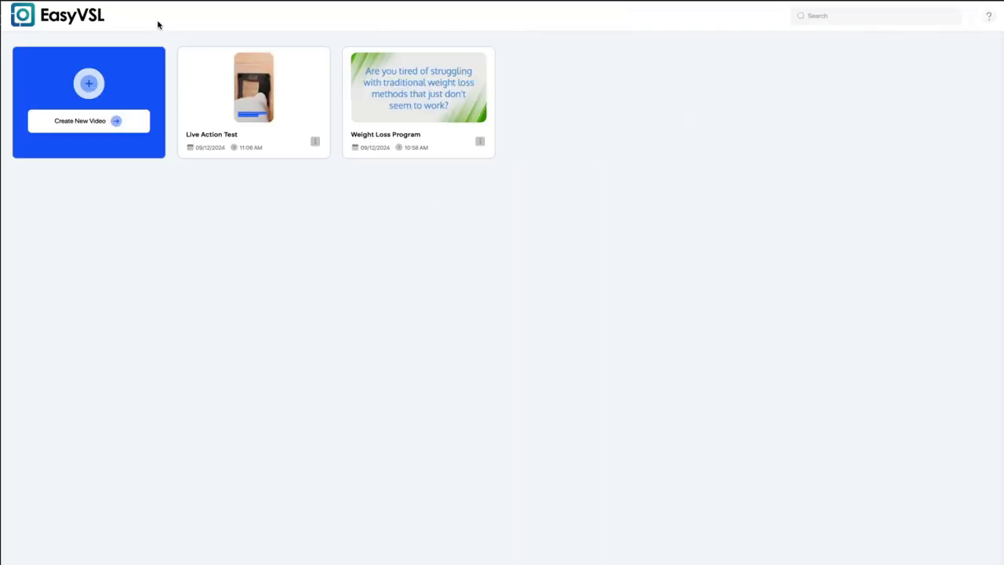